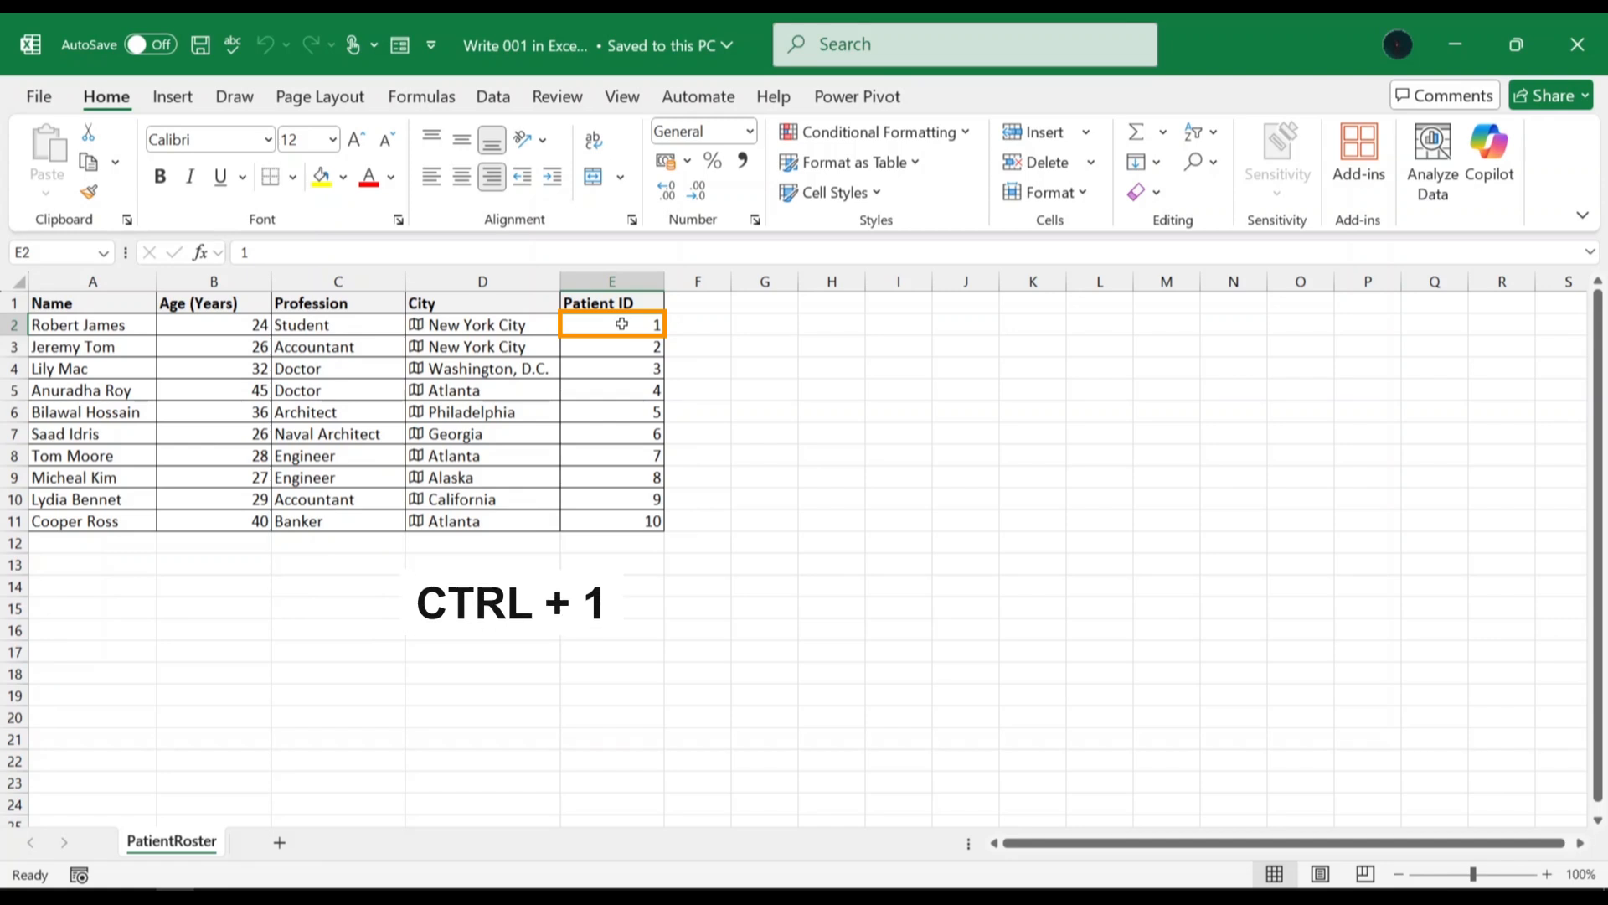
Apply the custom number format 00# to cell E2 in the Patient ID column.
{"action": "key", "text": "ctrl+1"}
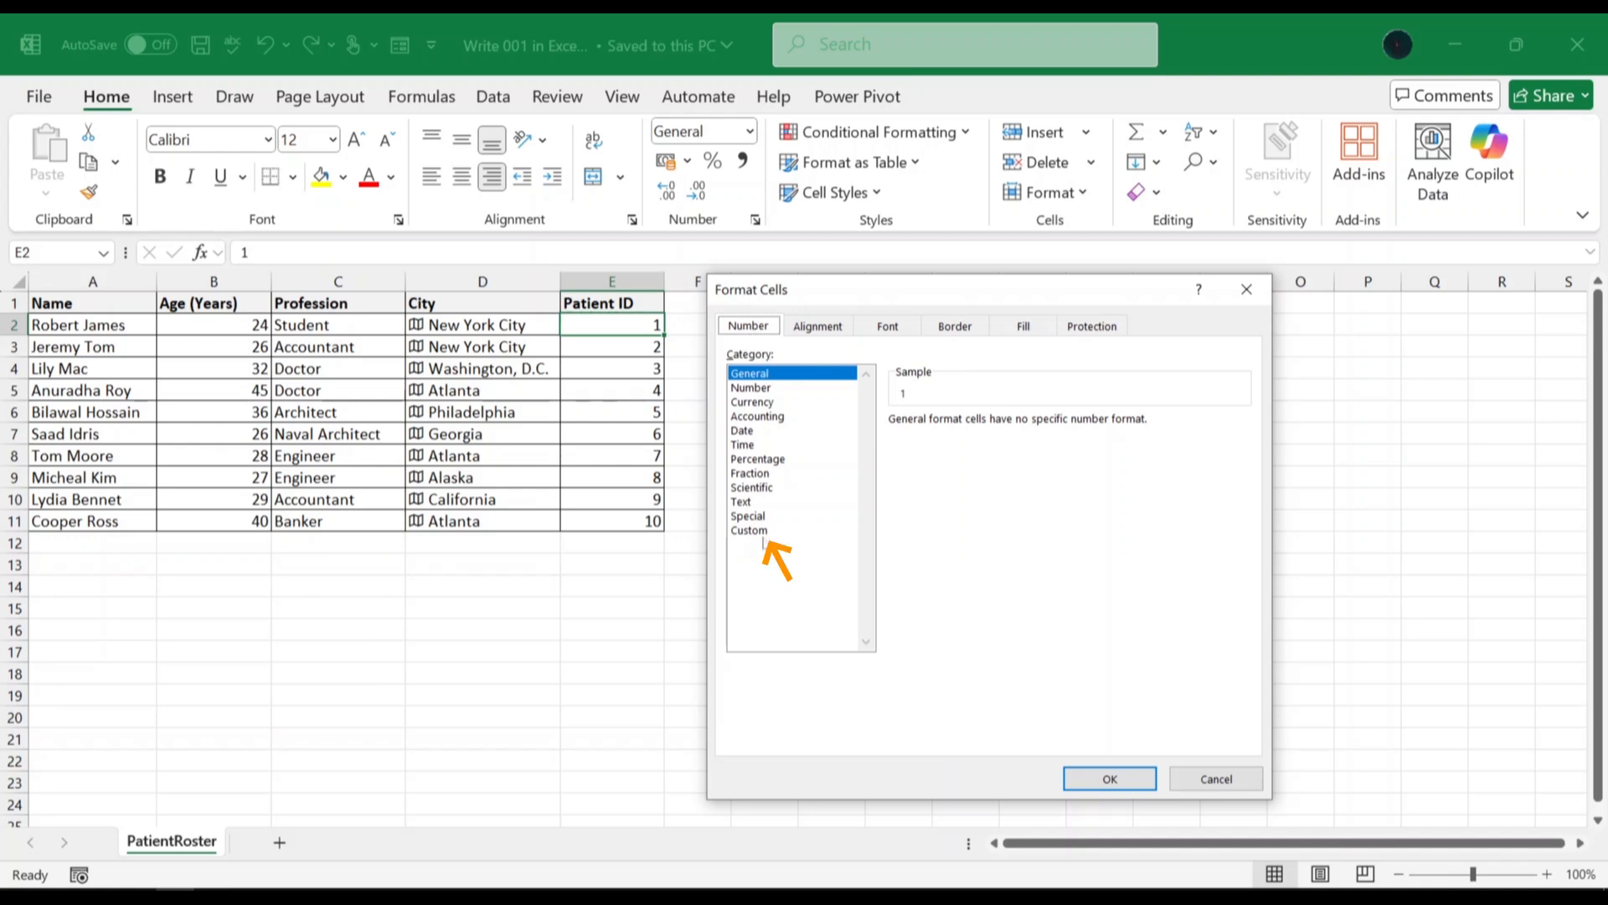
{"action": "left_click", "coordinate": [762, 531]}
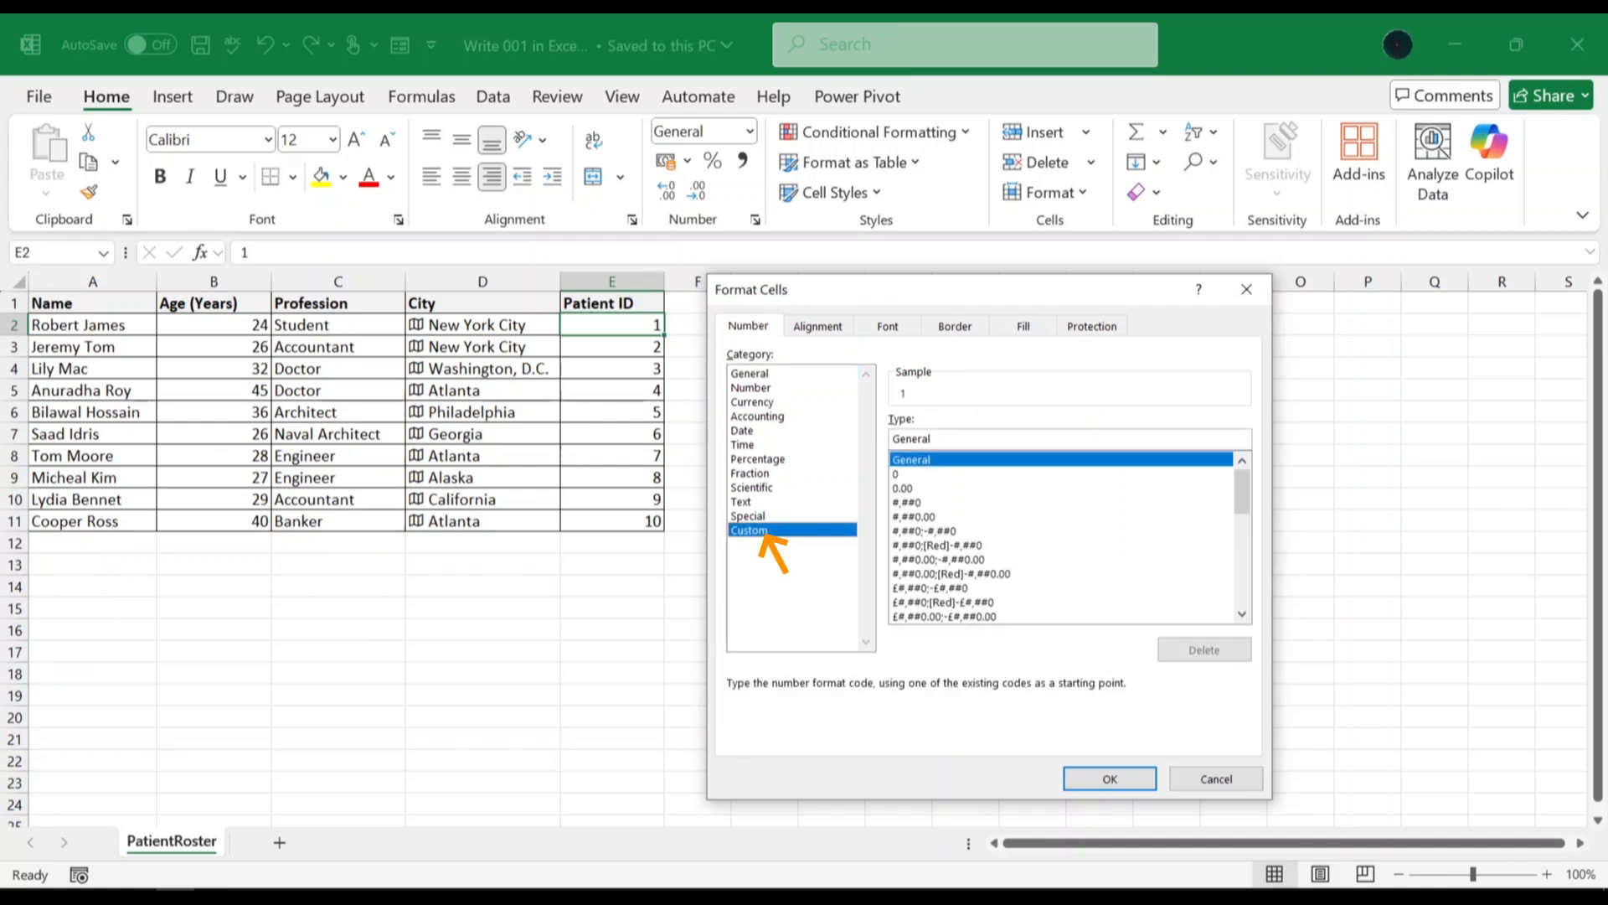
{"action": "left_click", "coordinate": [946, 439]}
{"action": "key", "text": "BackSpace"}
{"action": "key", "text": "BackSpace"}
{"action": "key", "text": "BackSpace"}
{"action": "key", "text": "BackSpace"}
{"action": "key", "text": "BackSpace"}
{"action": "key", "text": "BackSpace"}
{"action": "key", "text": "BackSpace"}
{"action": "type", "text": "00"}
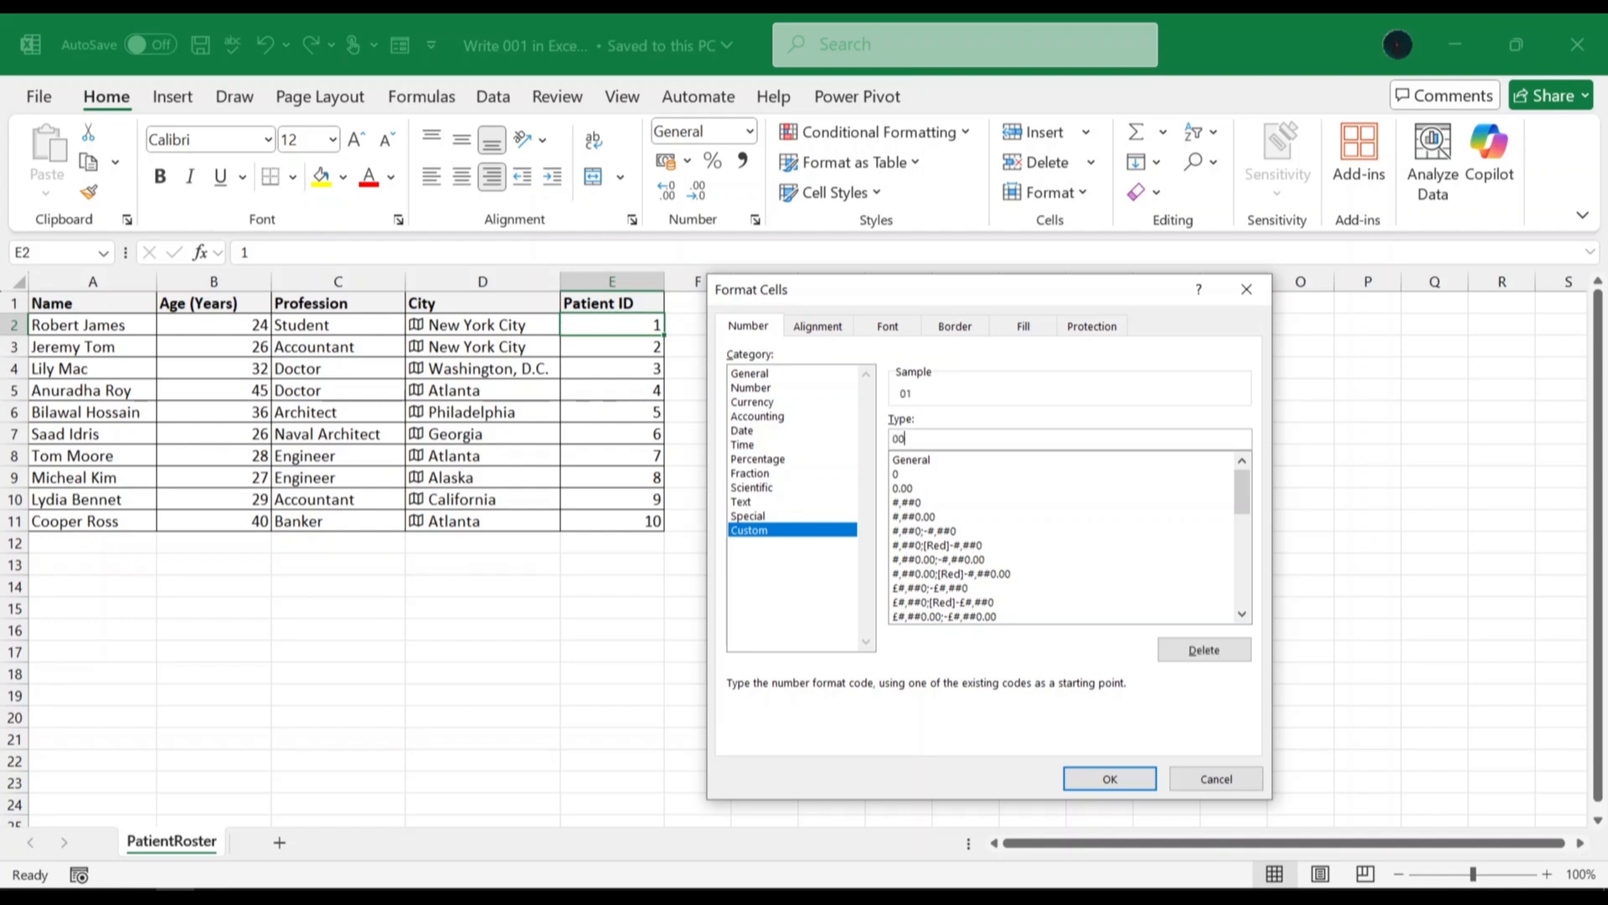
{"action": "type", "text": "0"}
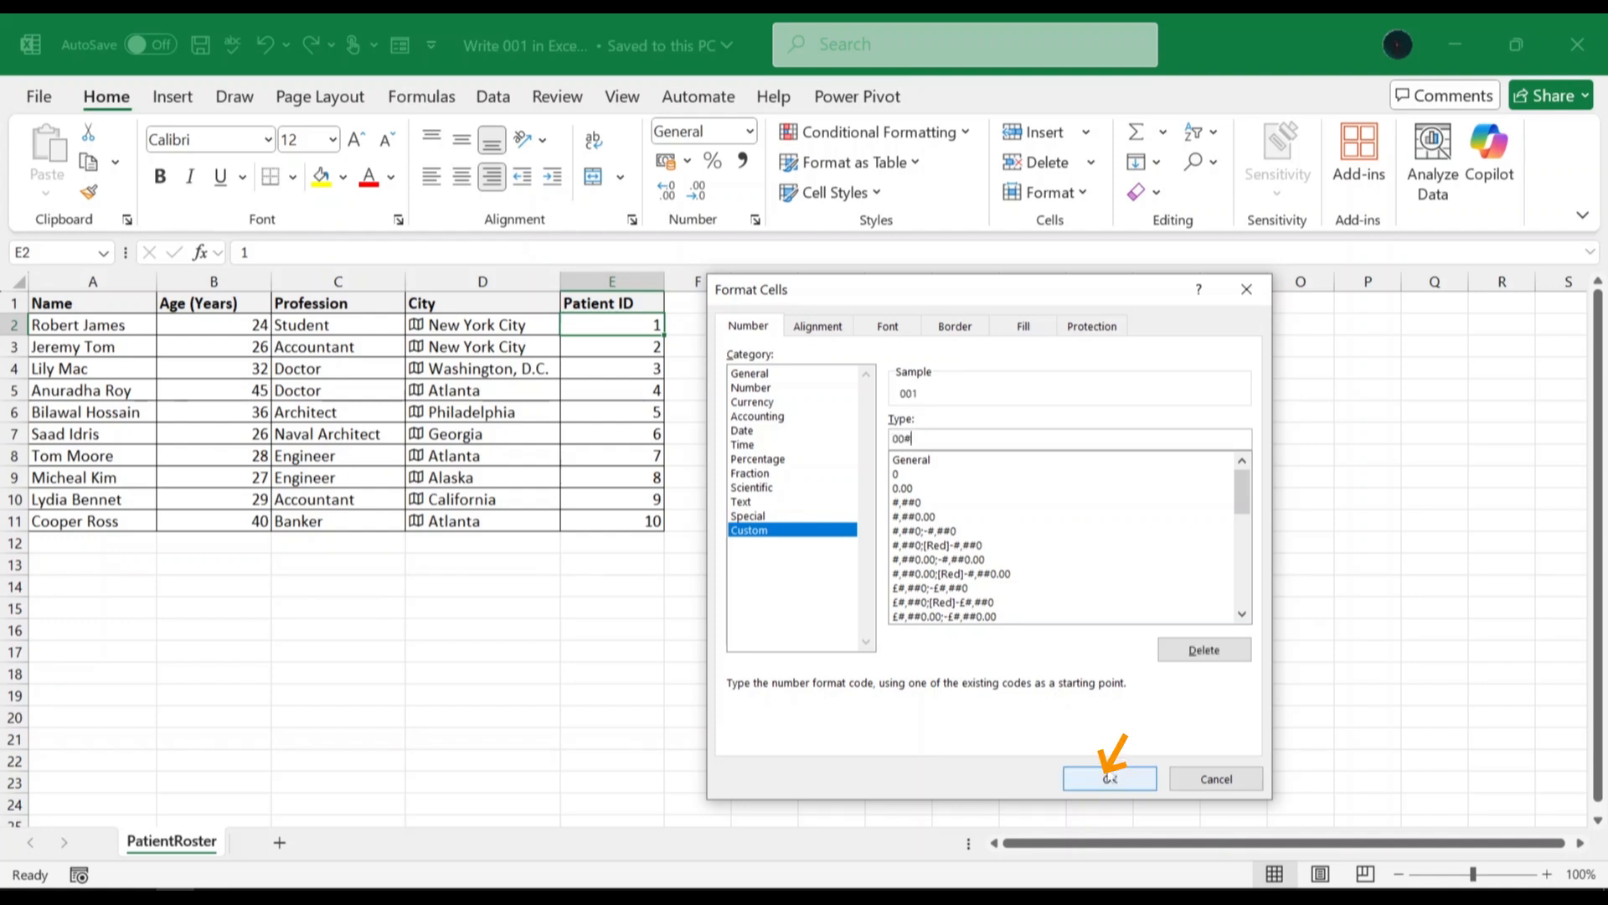
{"action": "left_click", "coordinate": [1107, 772]}
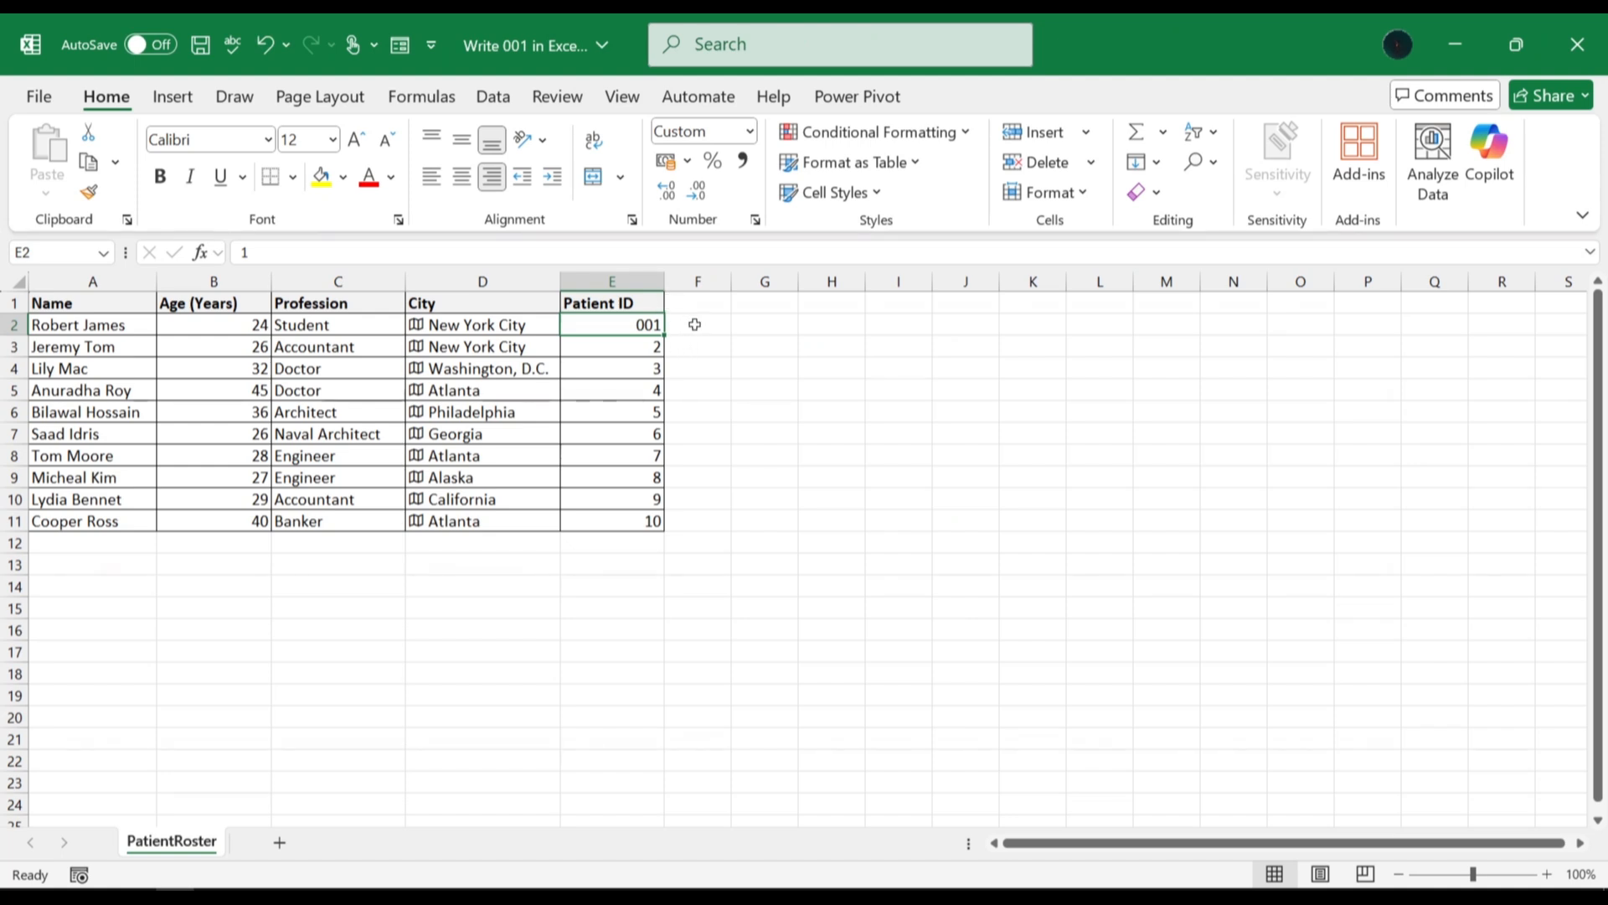
Format cell E3 as Text and change its entry to 002.
{"action": "left_click", "coordinate": [638, 346]}
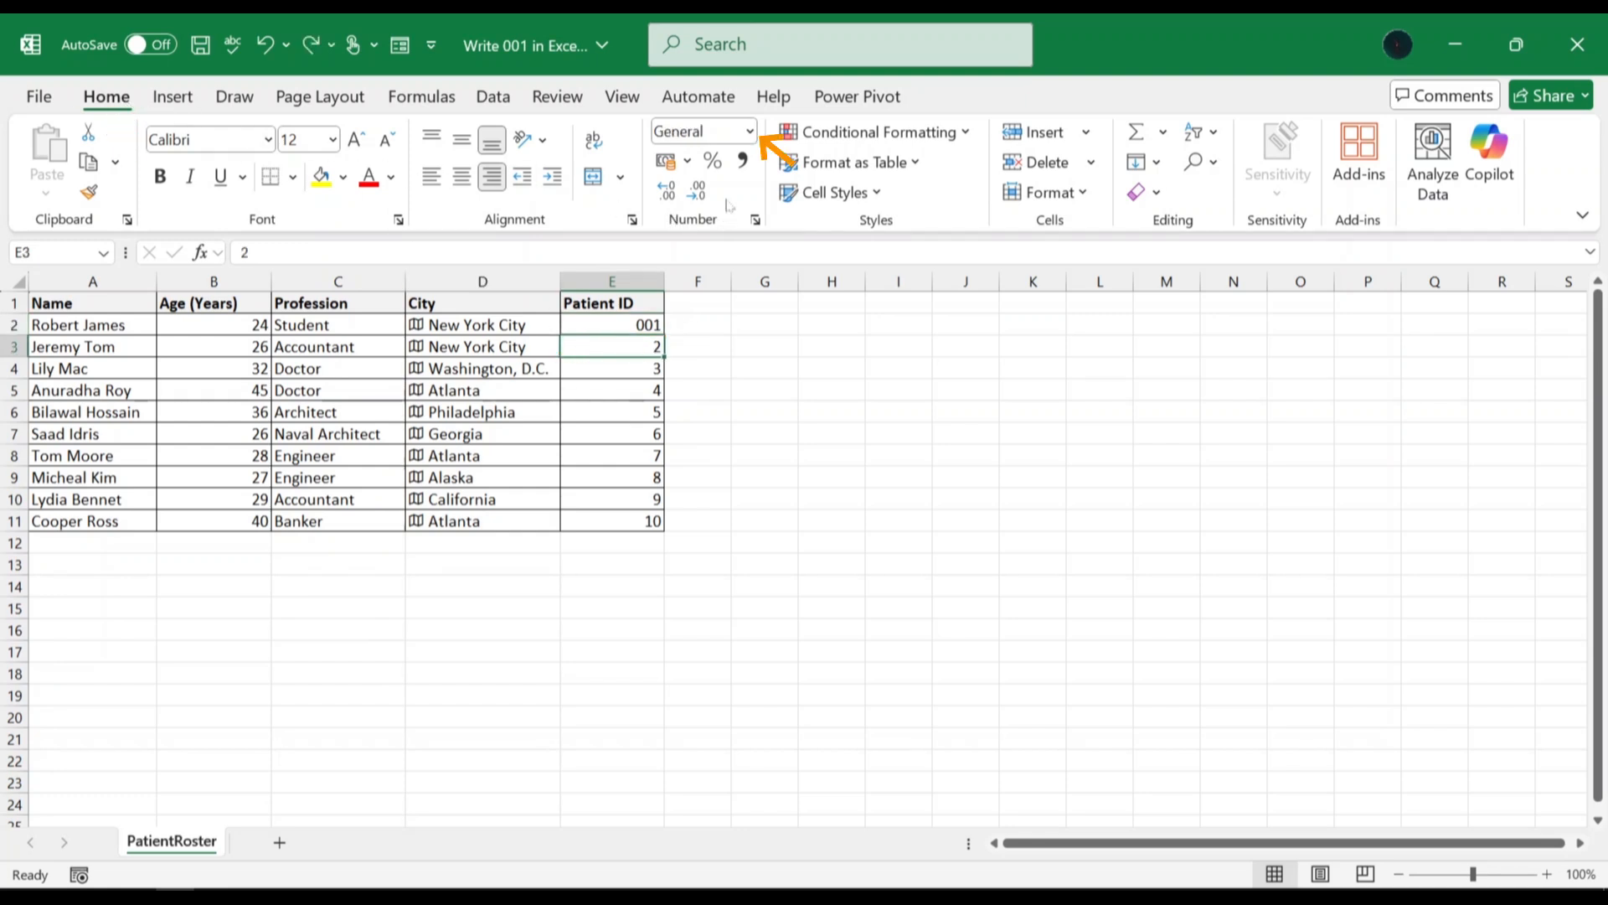
{"action": "left_click", "coordinate": [750, 132]}
{"action": "scroll", "coordinate": [748, 220], "scroll_direction": "down", "scroll_amount": 1}
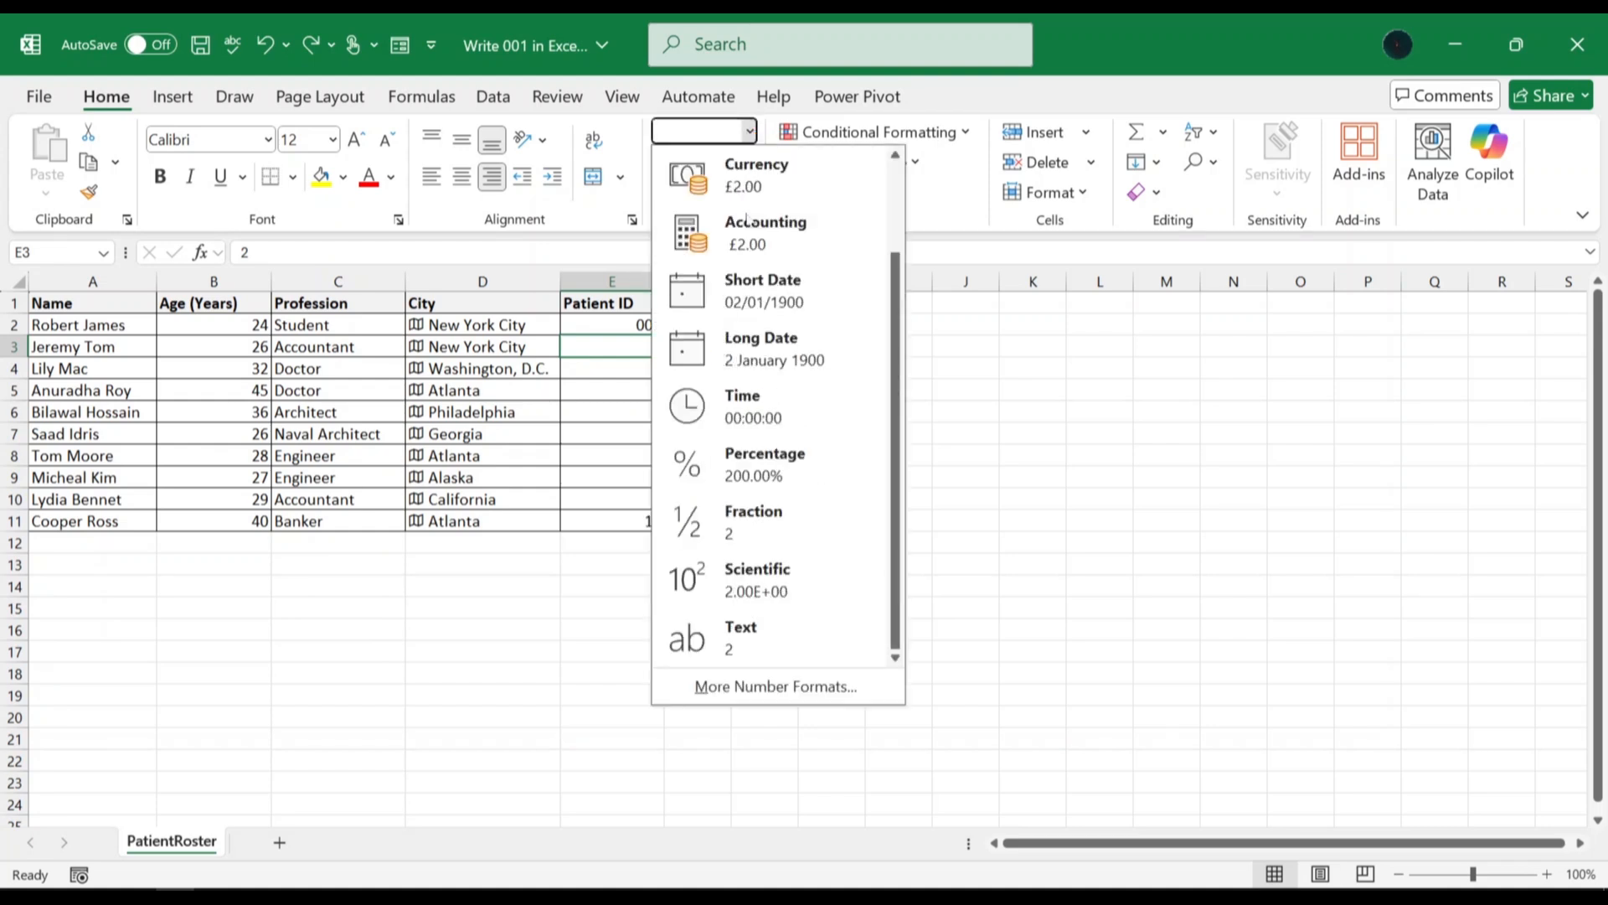
{"action": "left_click", "coordinate": [752, 624]}
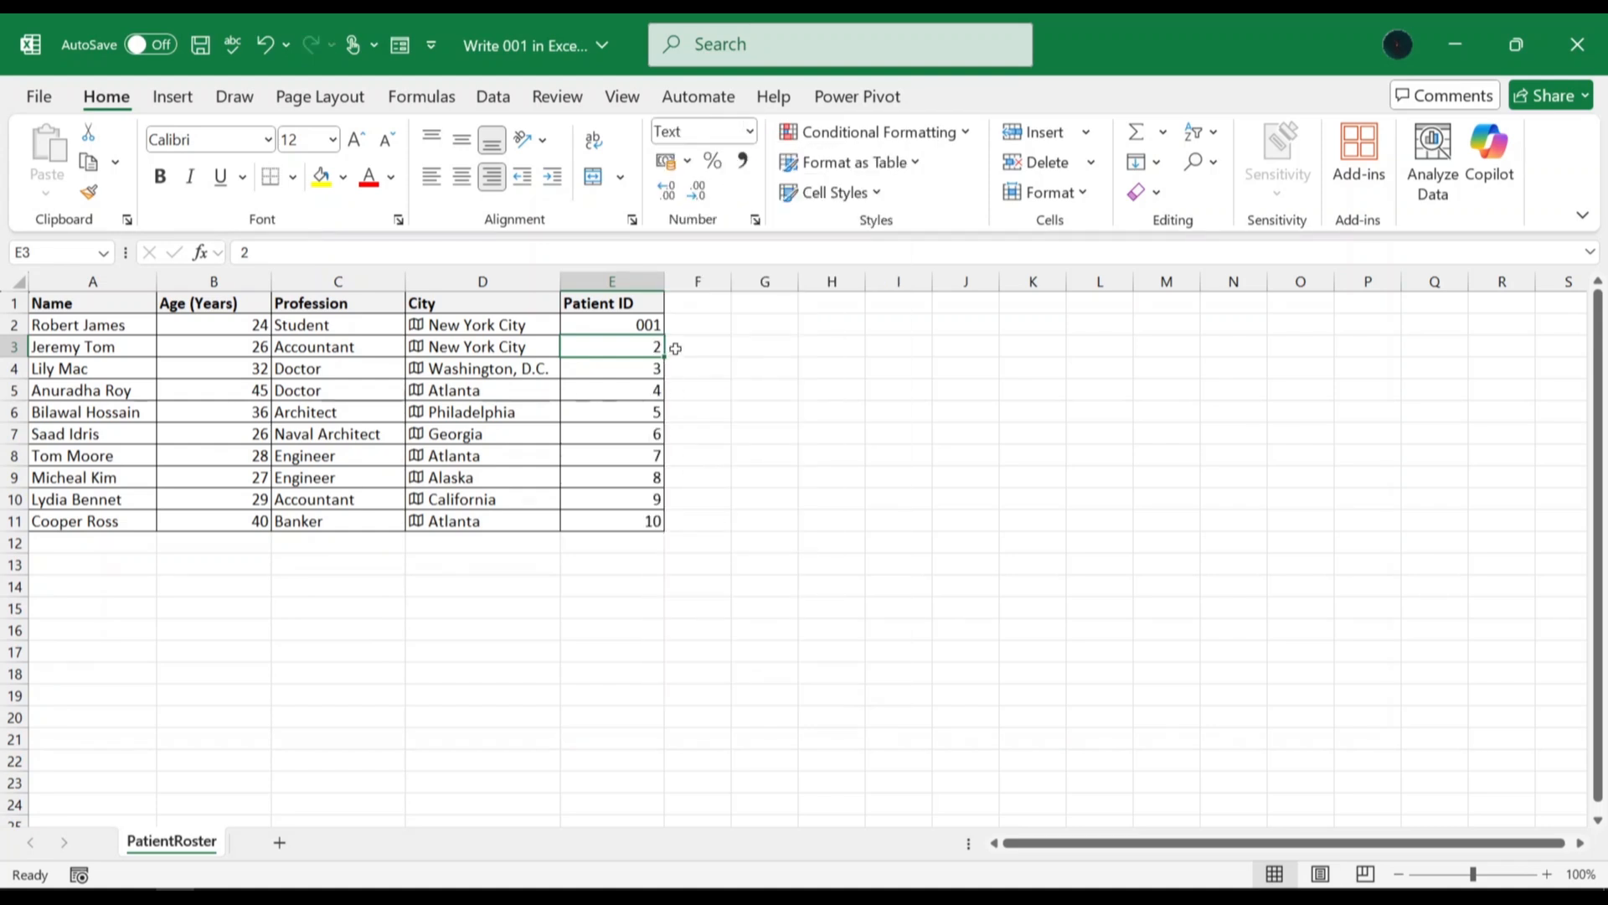
{"action": "double_click", "coordinate": [641, 344]}
{"action": "type", "text": "00"}
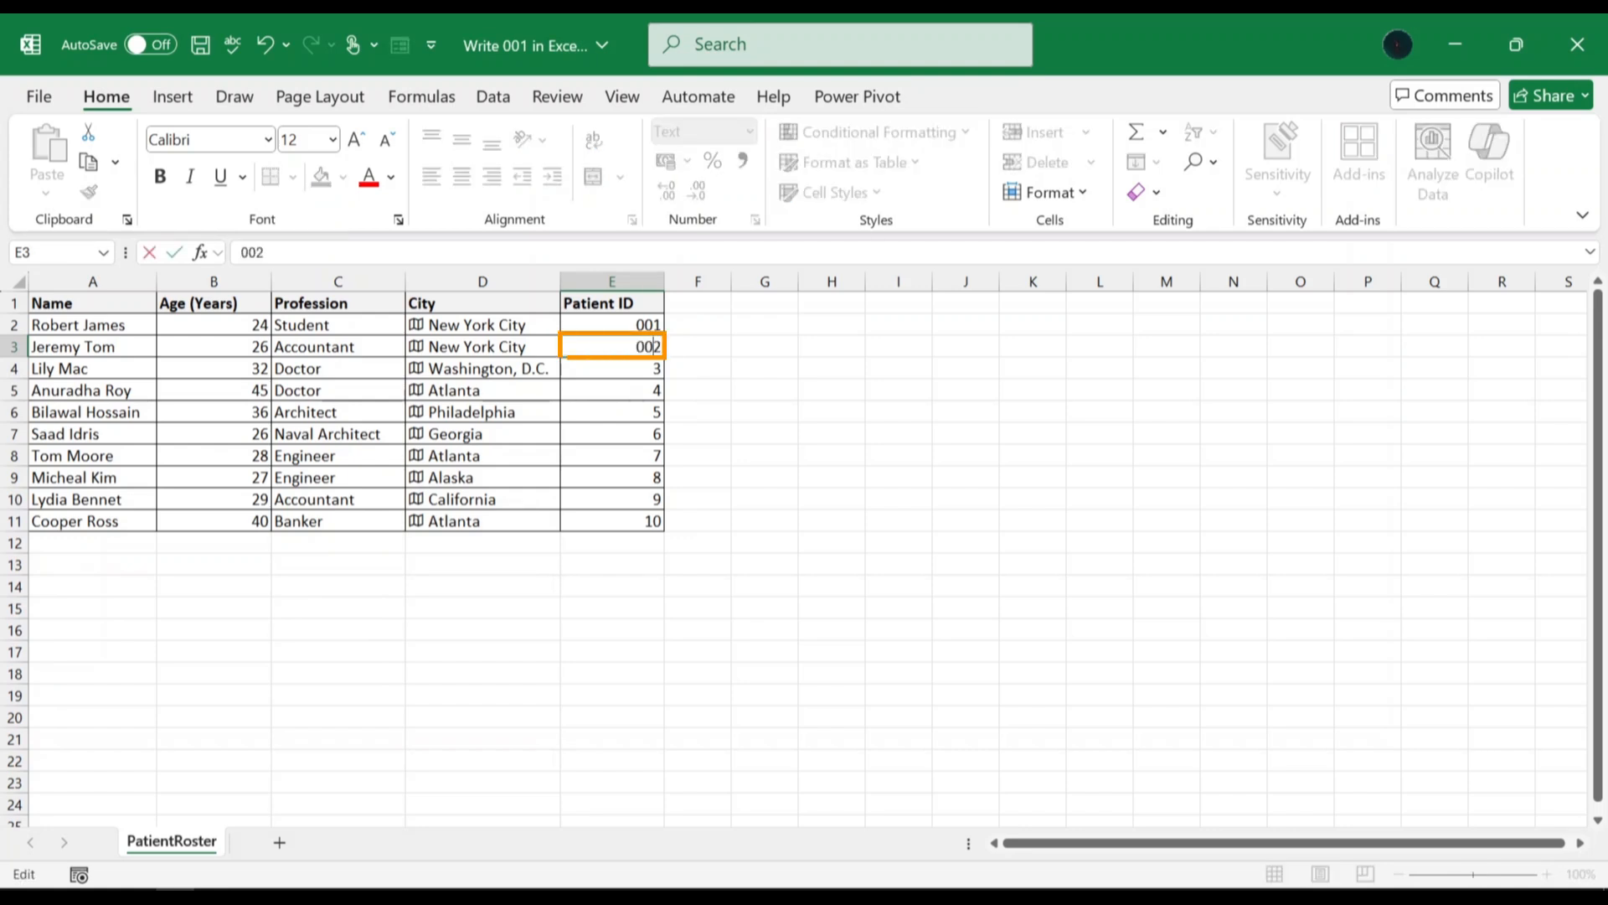
{"action": "key", "text": "Return"}
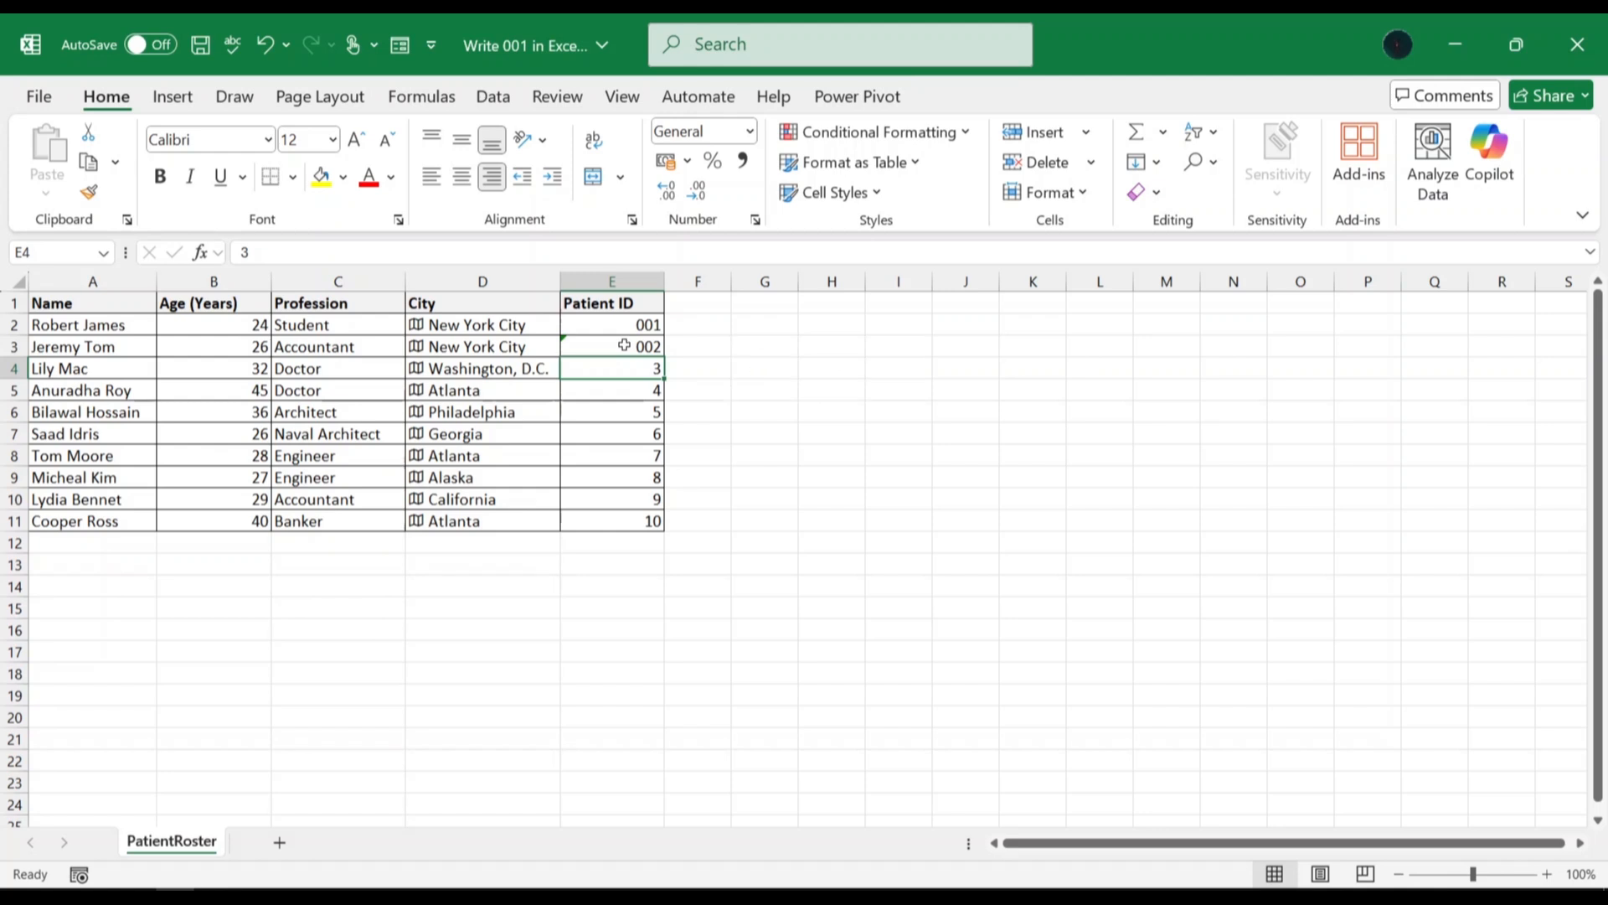
Ignore the number-stored-as-text error flagged on cell E3.
{"action": "left_click", "coordinate": [574, 344]}
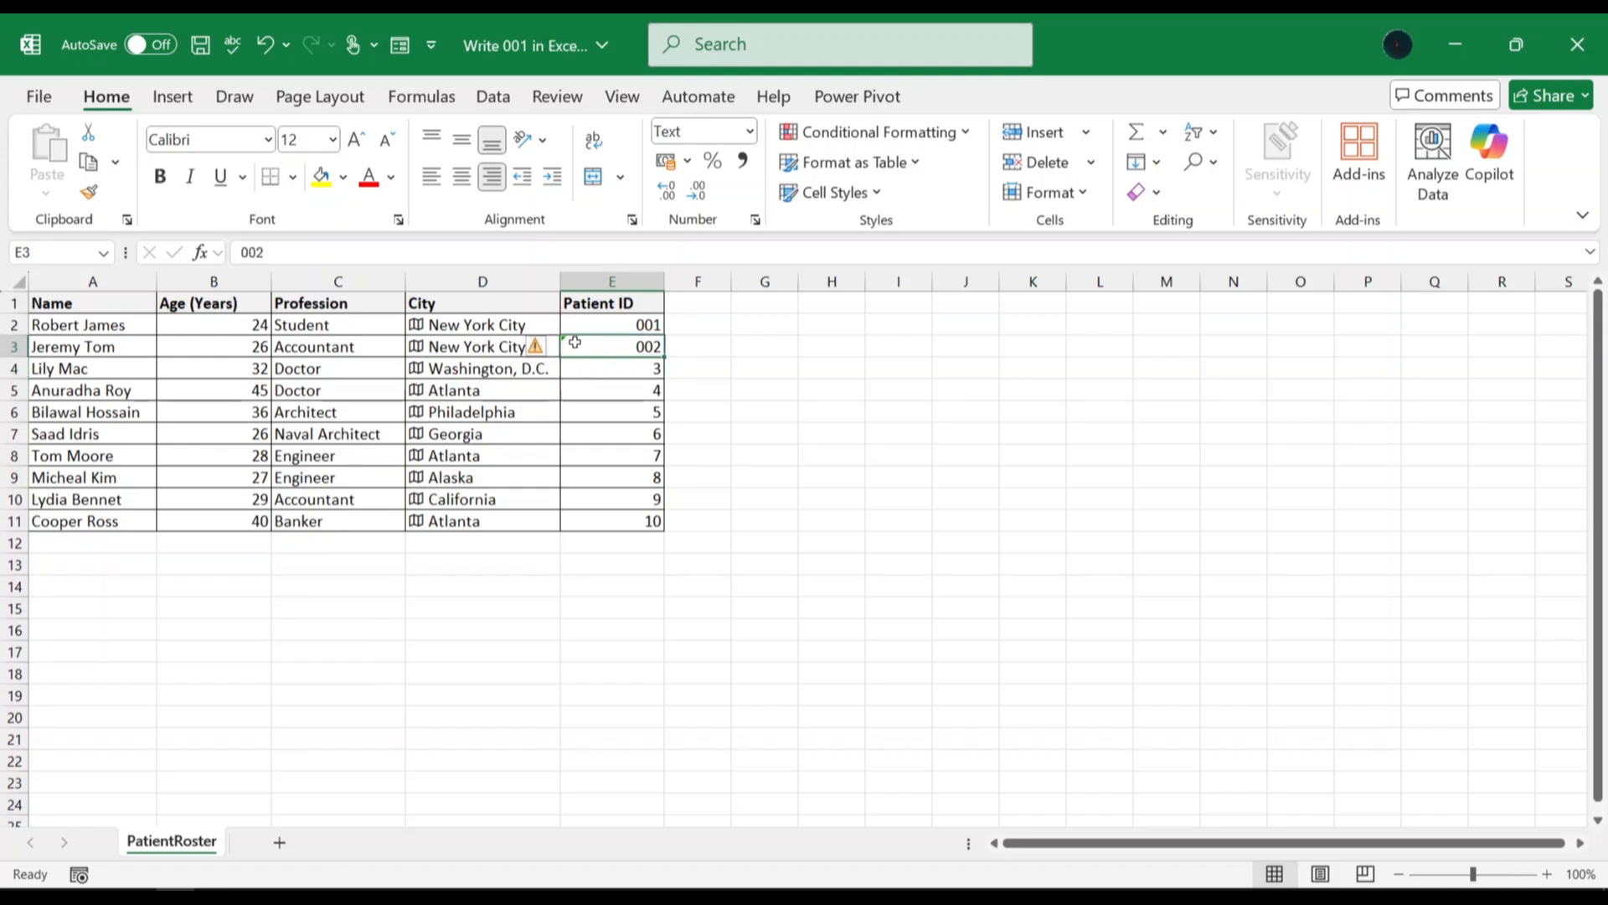
{"action": "left_click", "coordinate": [542, 350]}
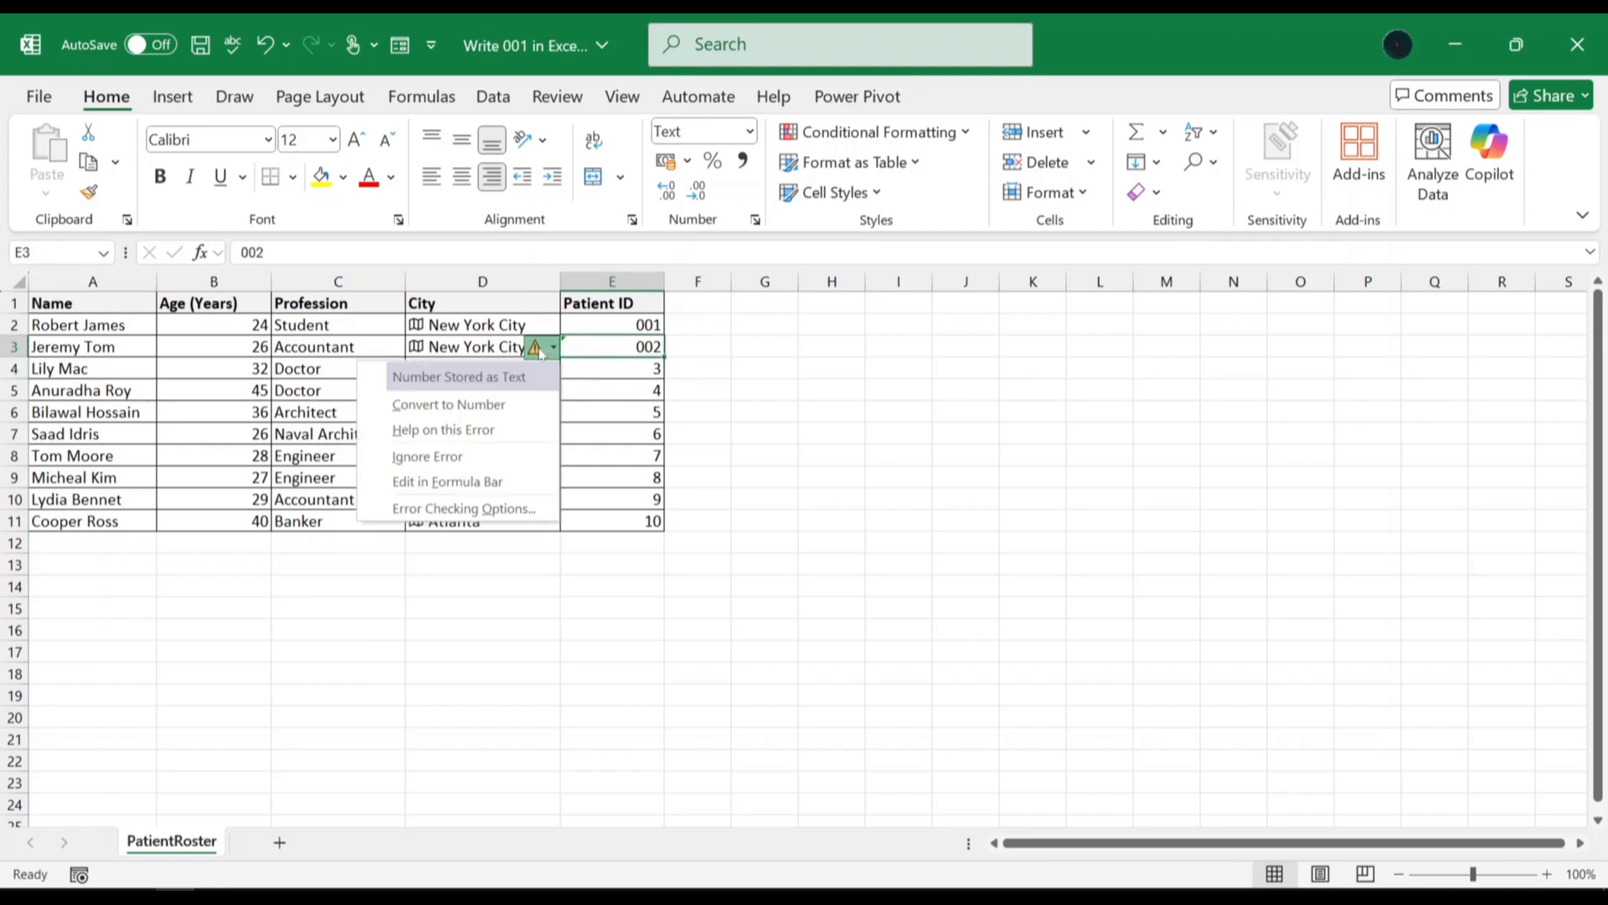
{"action": "left_click", "coordinate": [520, 453]}
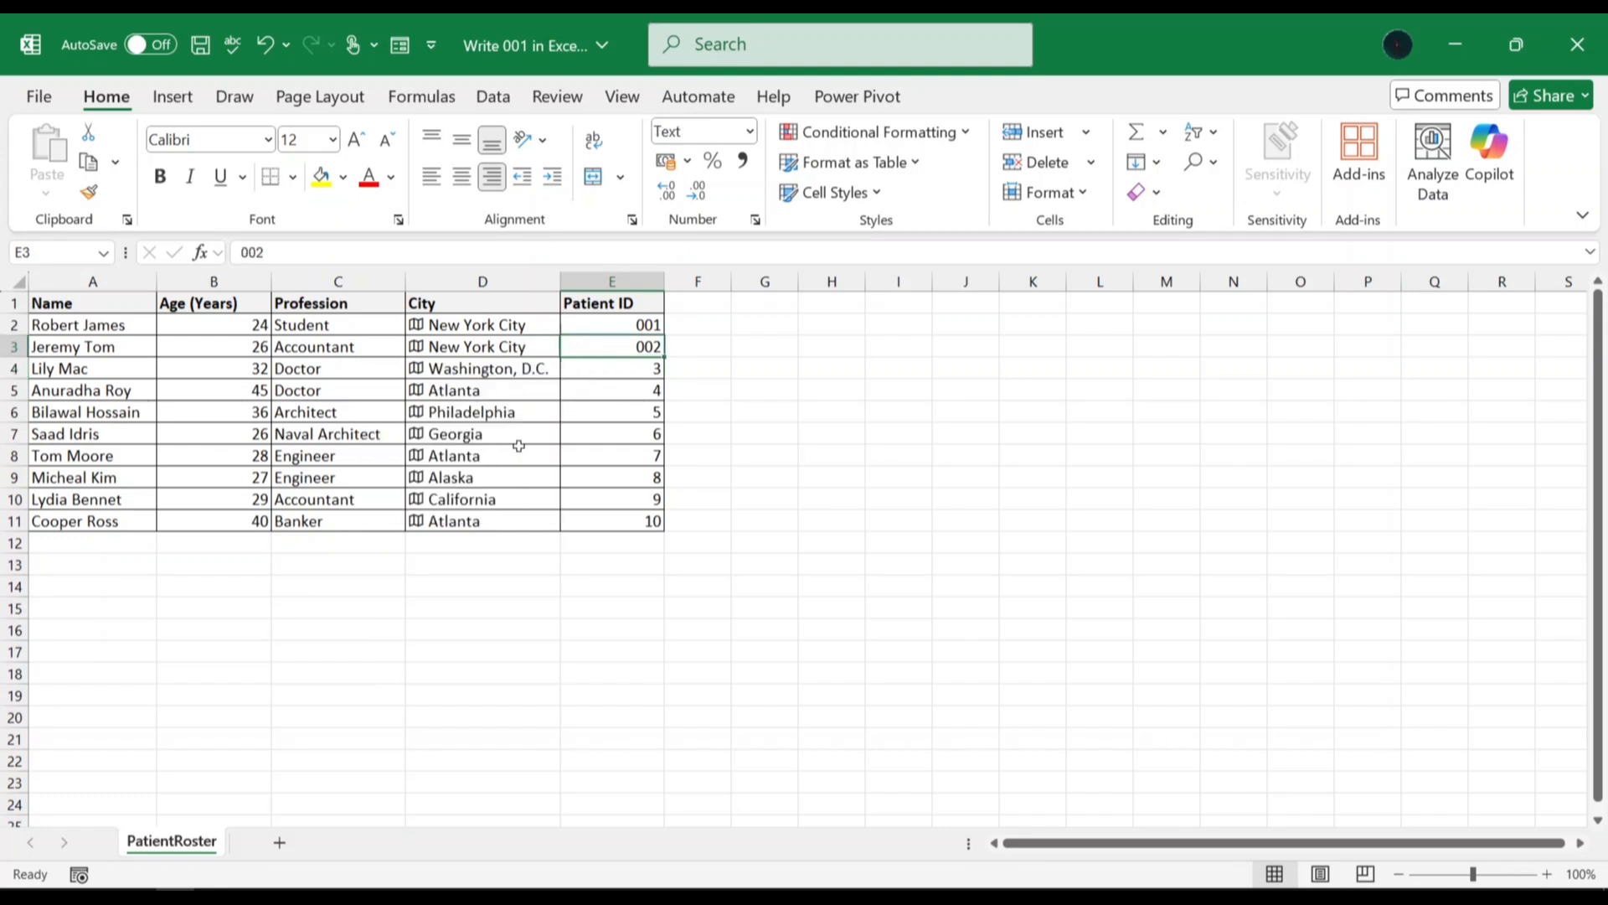
{"action": "left_click", "coordinate": [710, 345]}
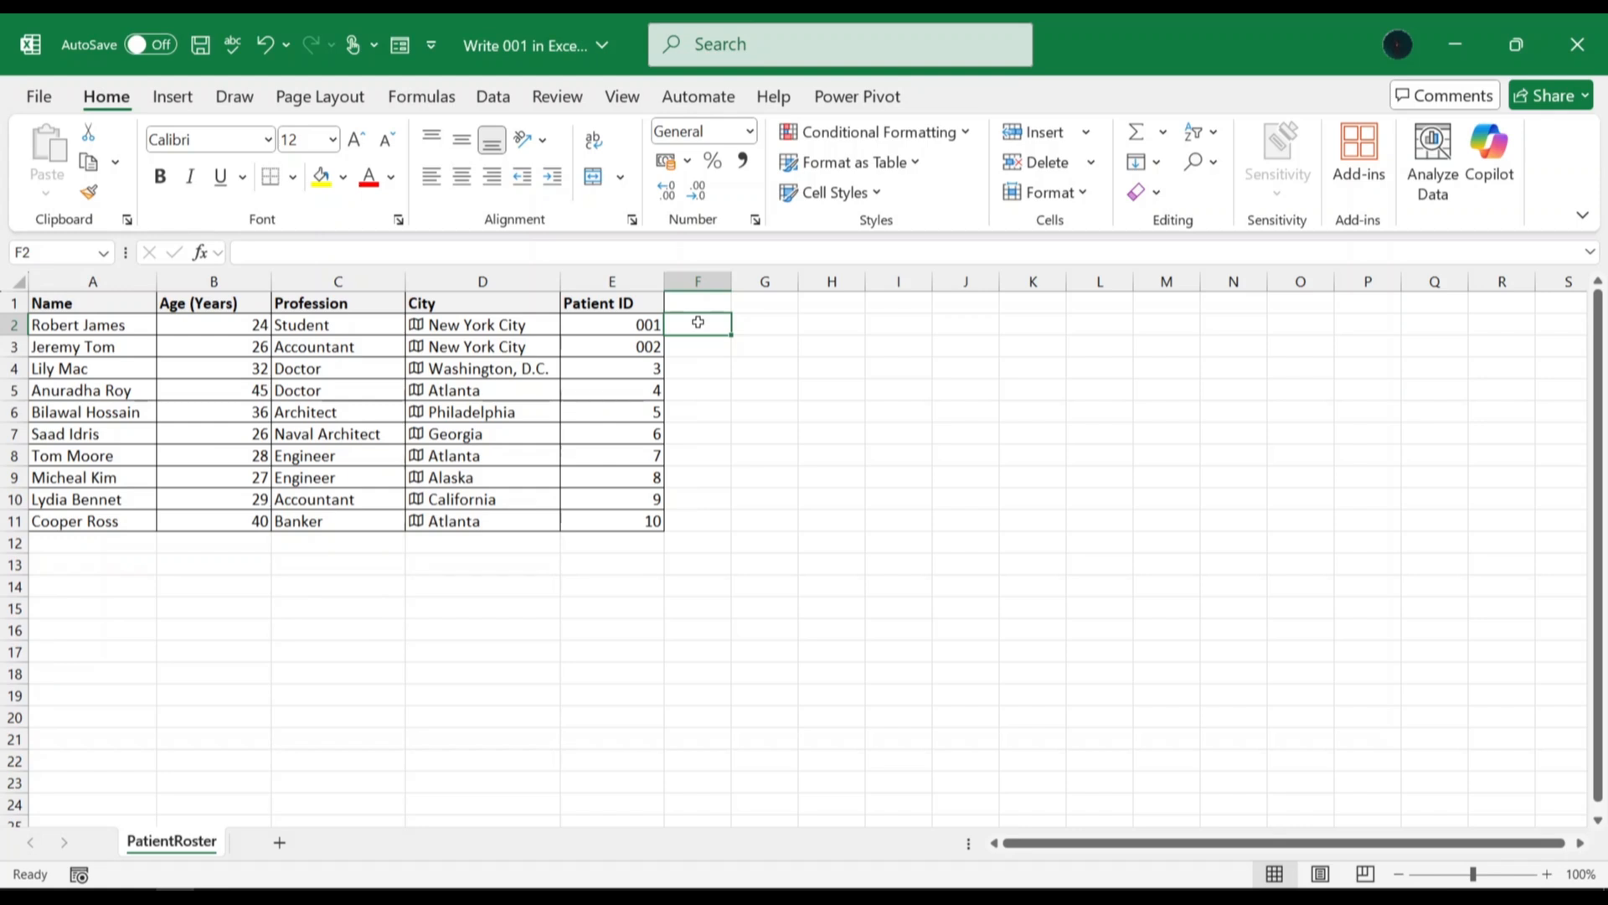
Replace the content of cell E4 with the formula =TEXT(3,"000").
{"action": "left_click", "coordinate": [633, 369]}
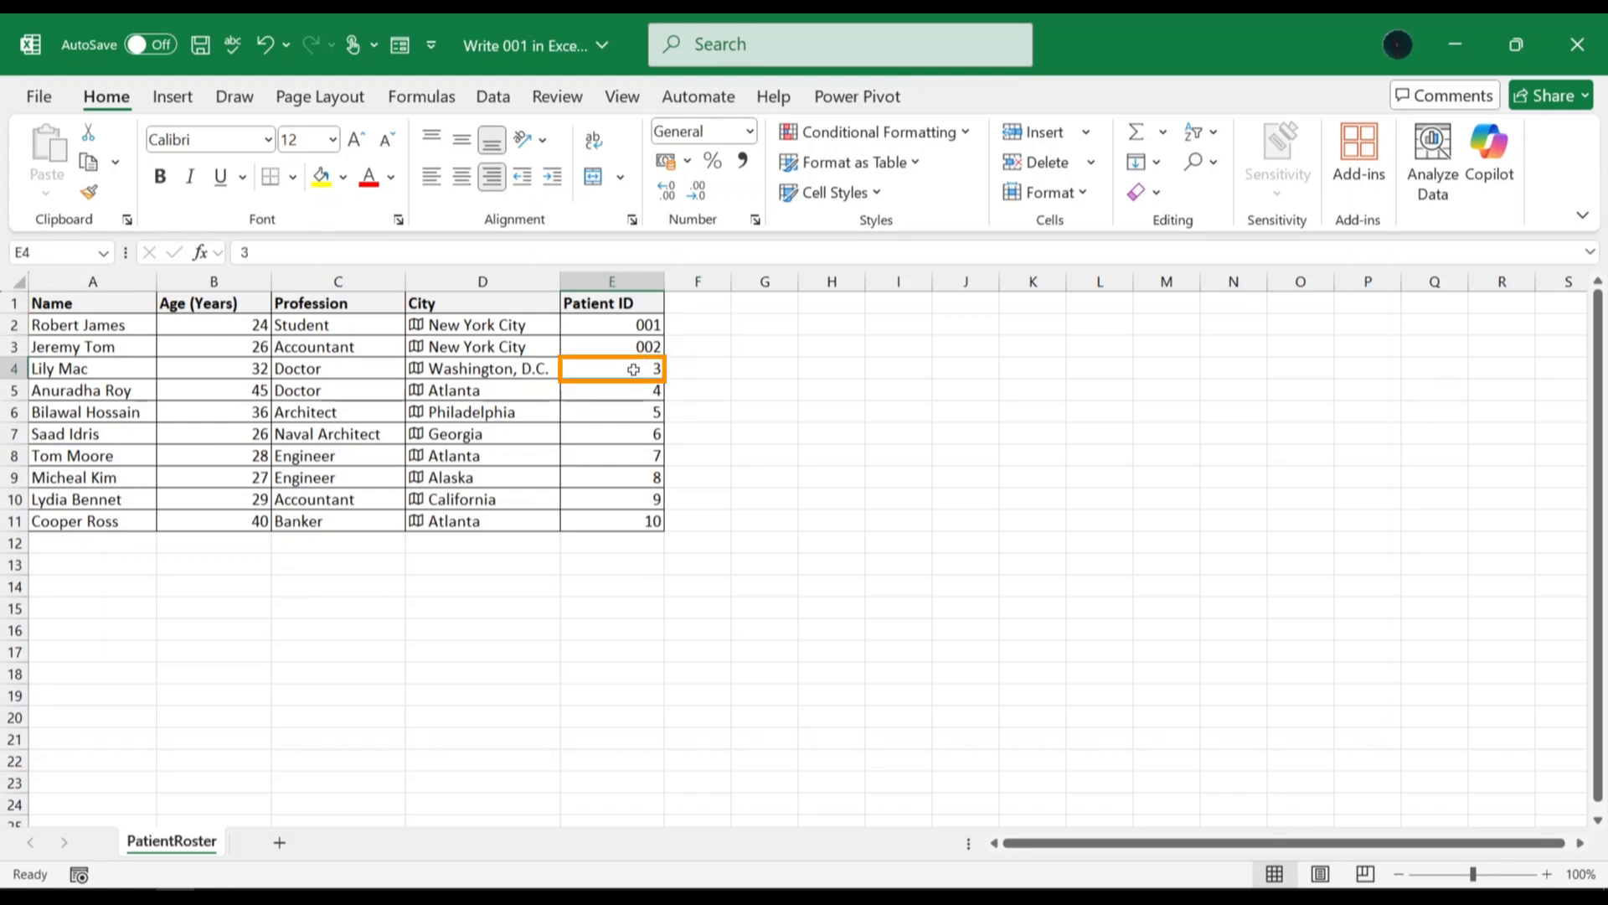
{"action": "key", "text": "BackSpace"}
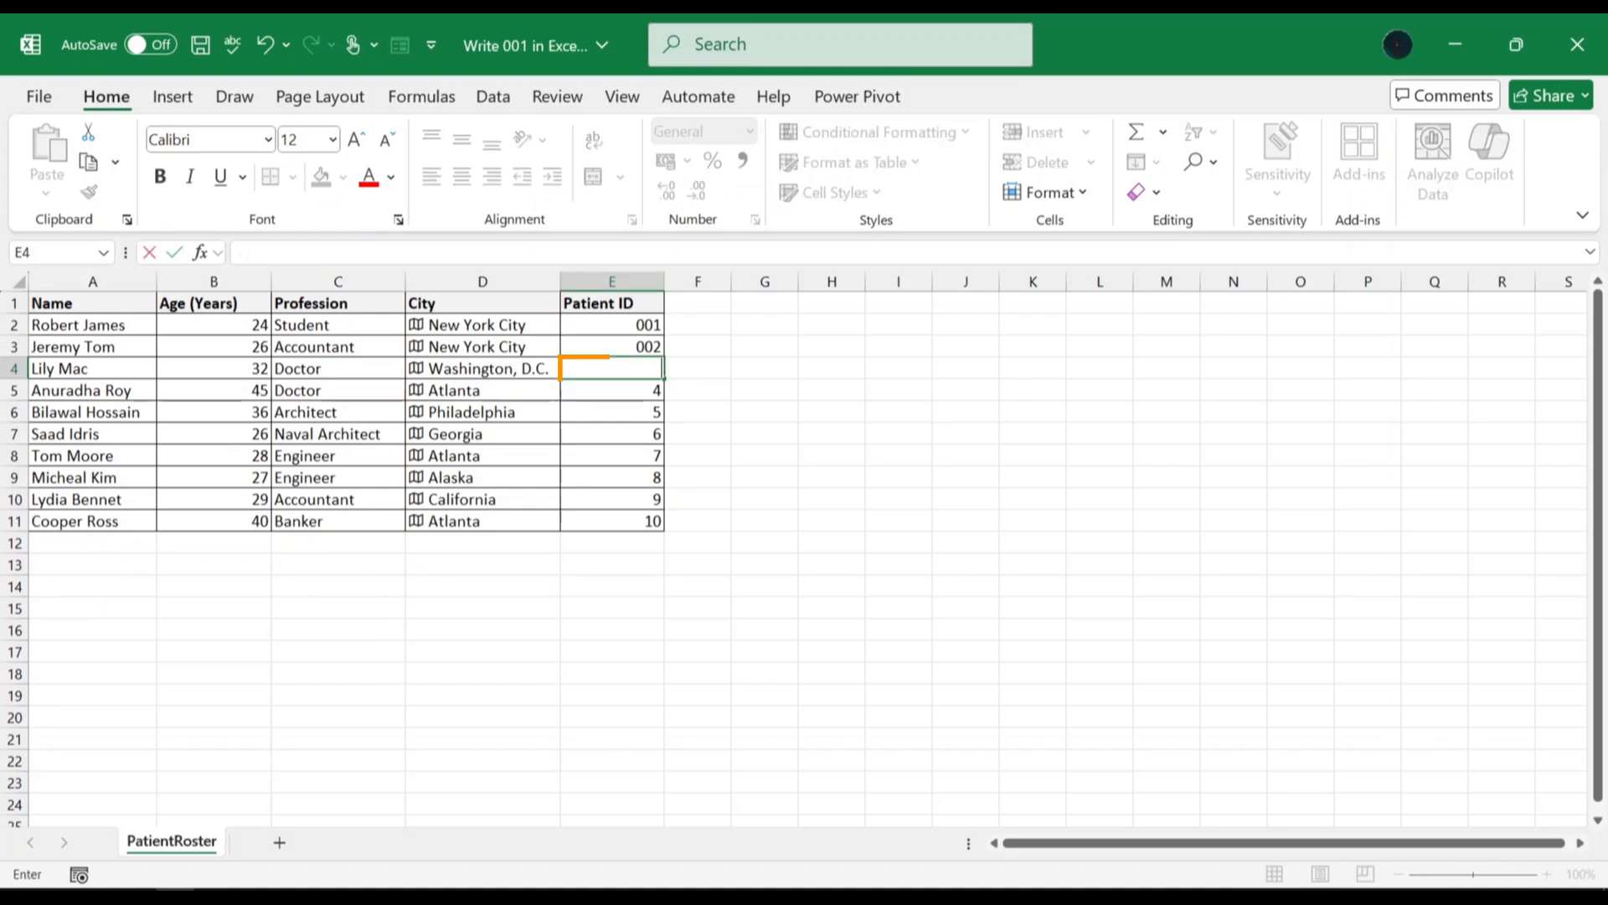
{"action": "left_click", "coordinate": [240, 253]}
{"action": "type", "text": "=T"}
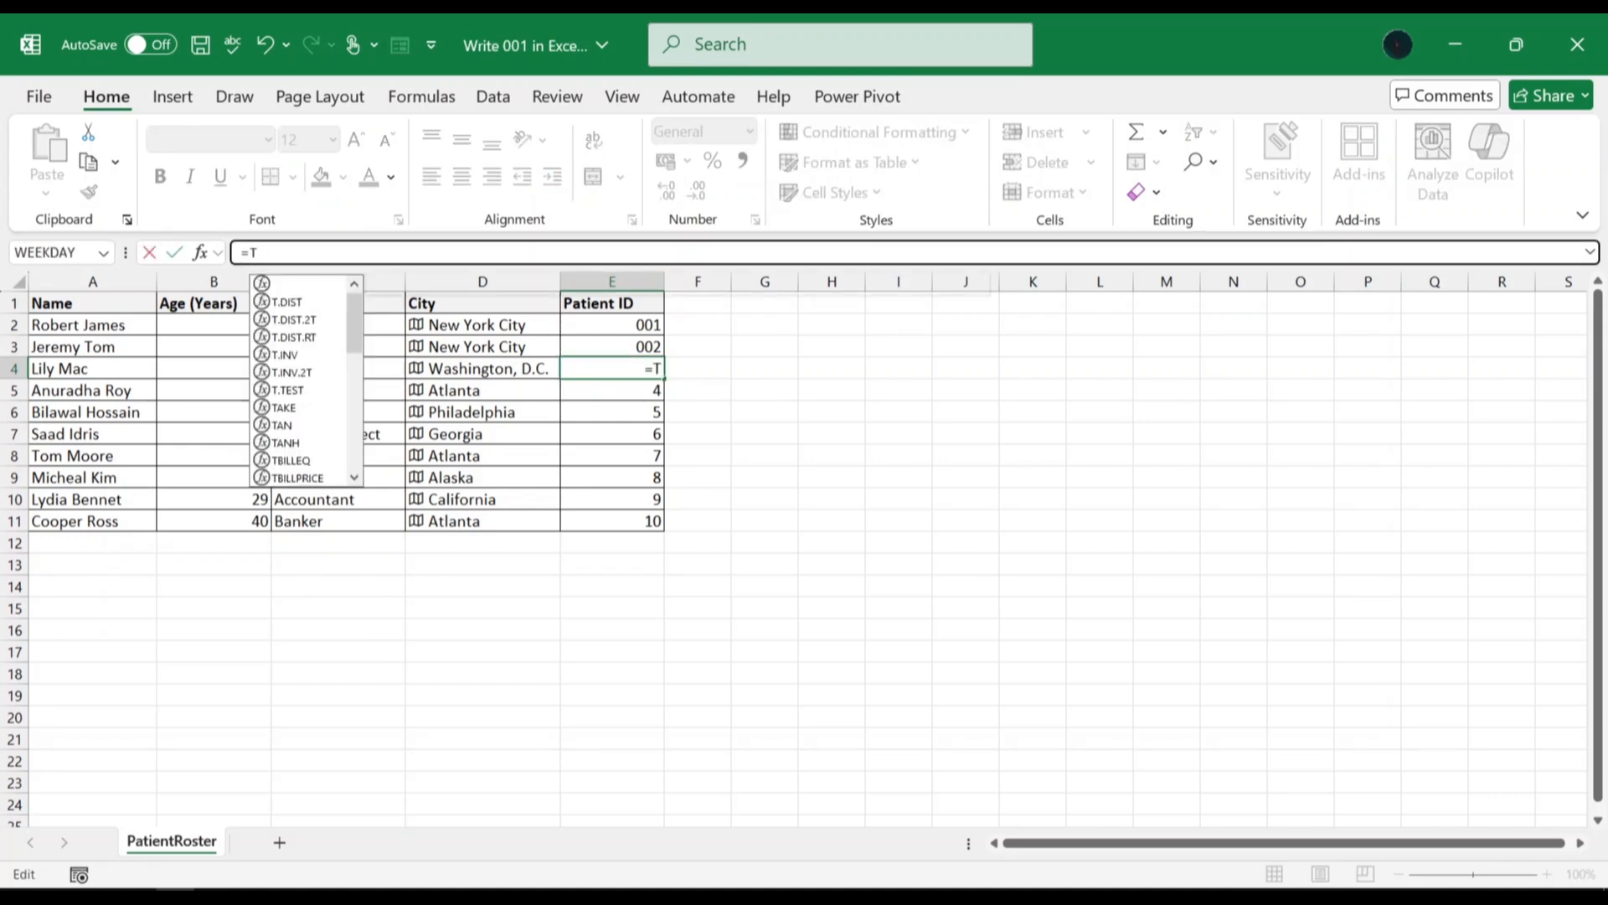
{"action": "type", "text": "EXT(3"}
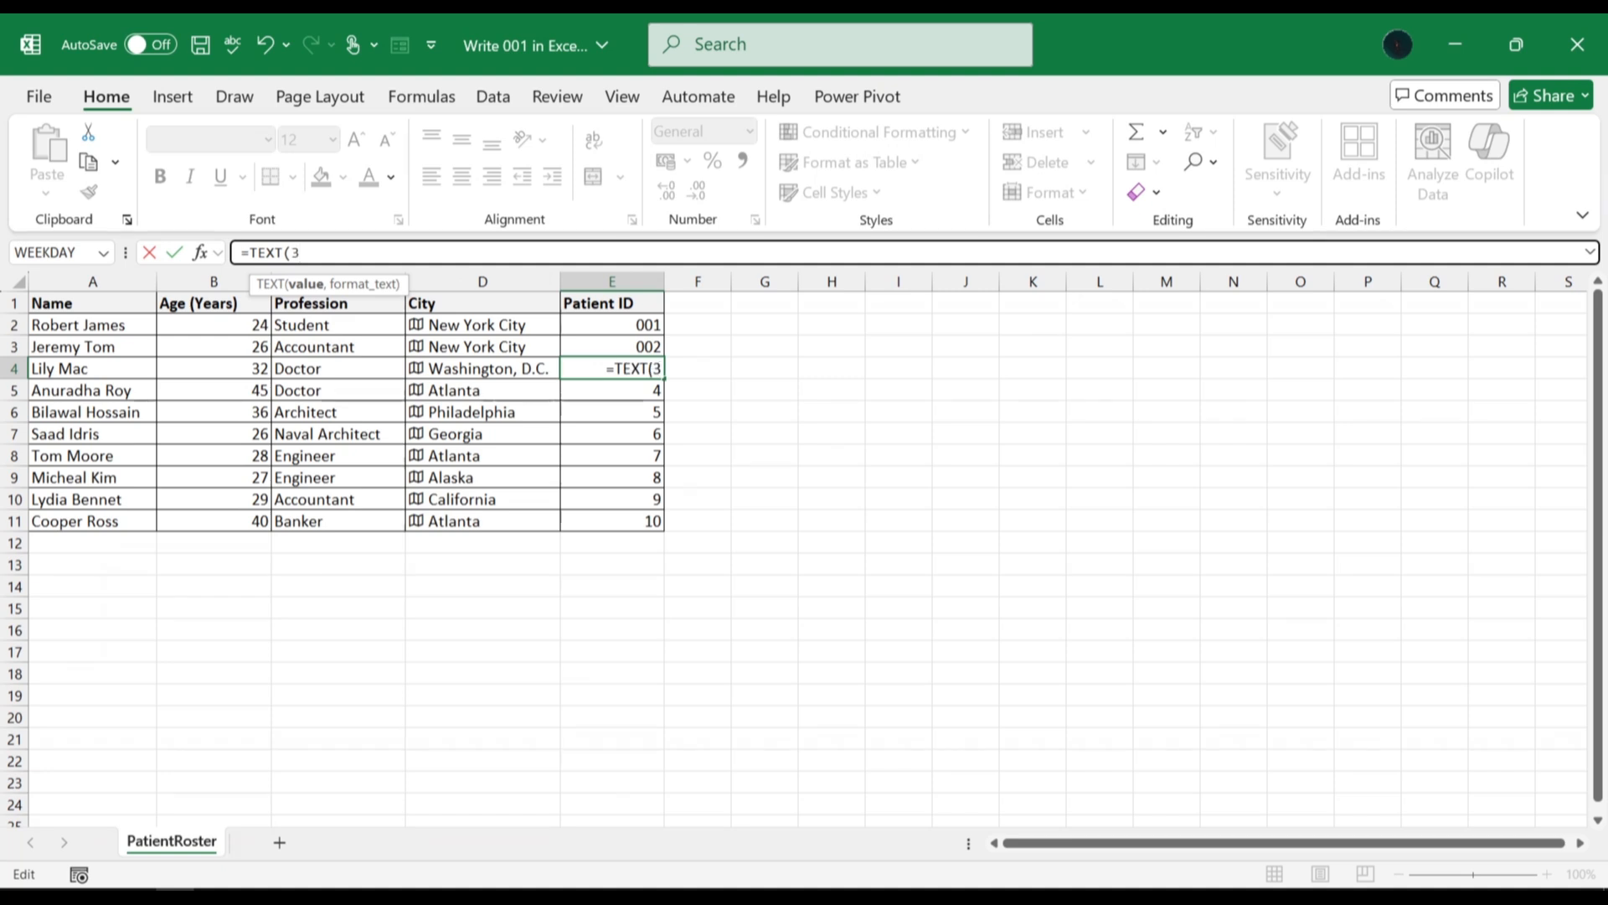
{"action": "type", "text": ","}
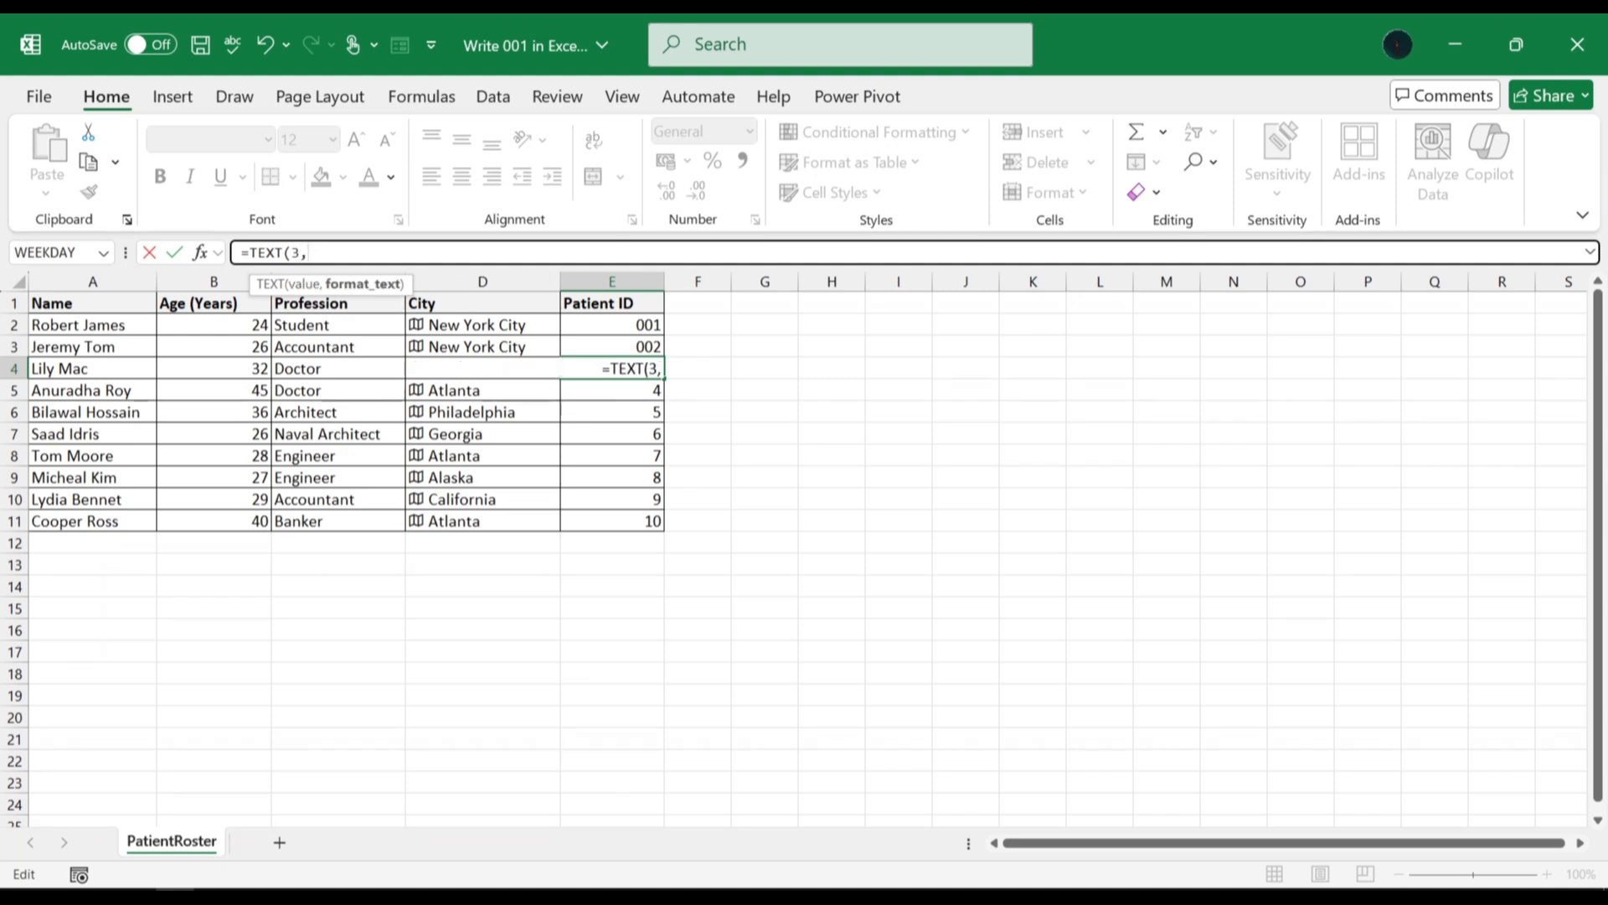
{"action": "type", "text": "\"000\""}
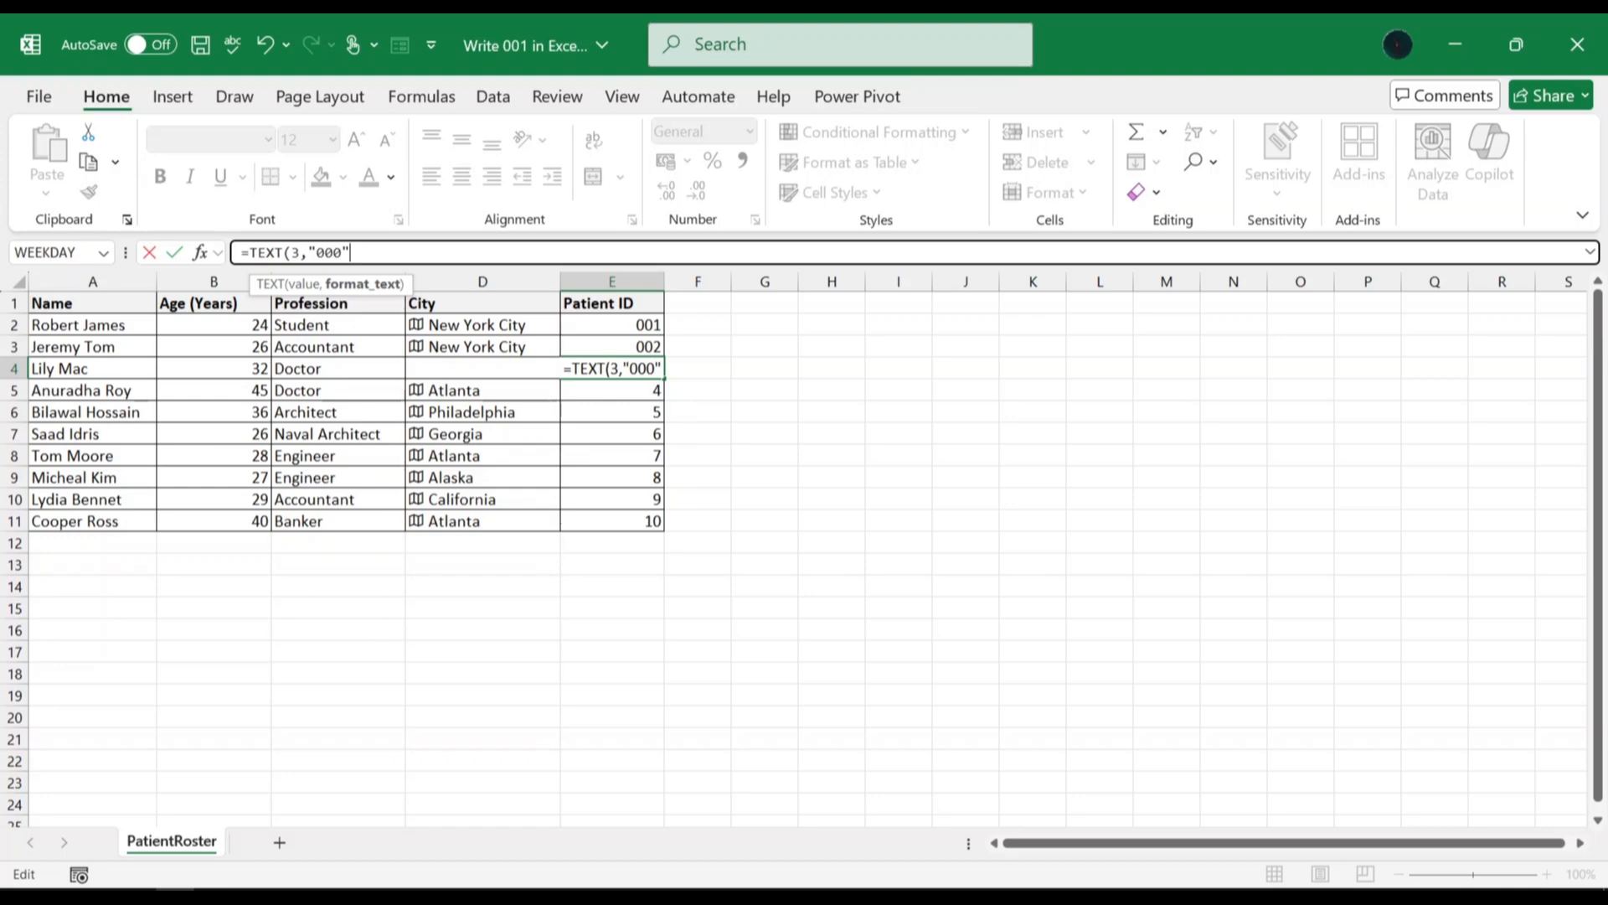
{"action": "type", "text": ")"}
{"action": "key", "text": "Return"}
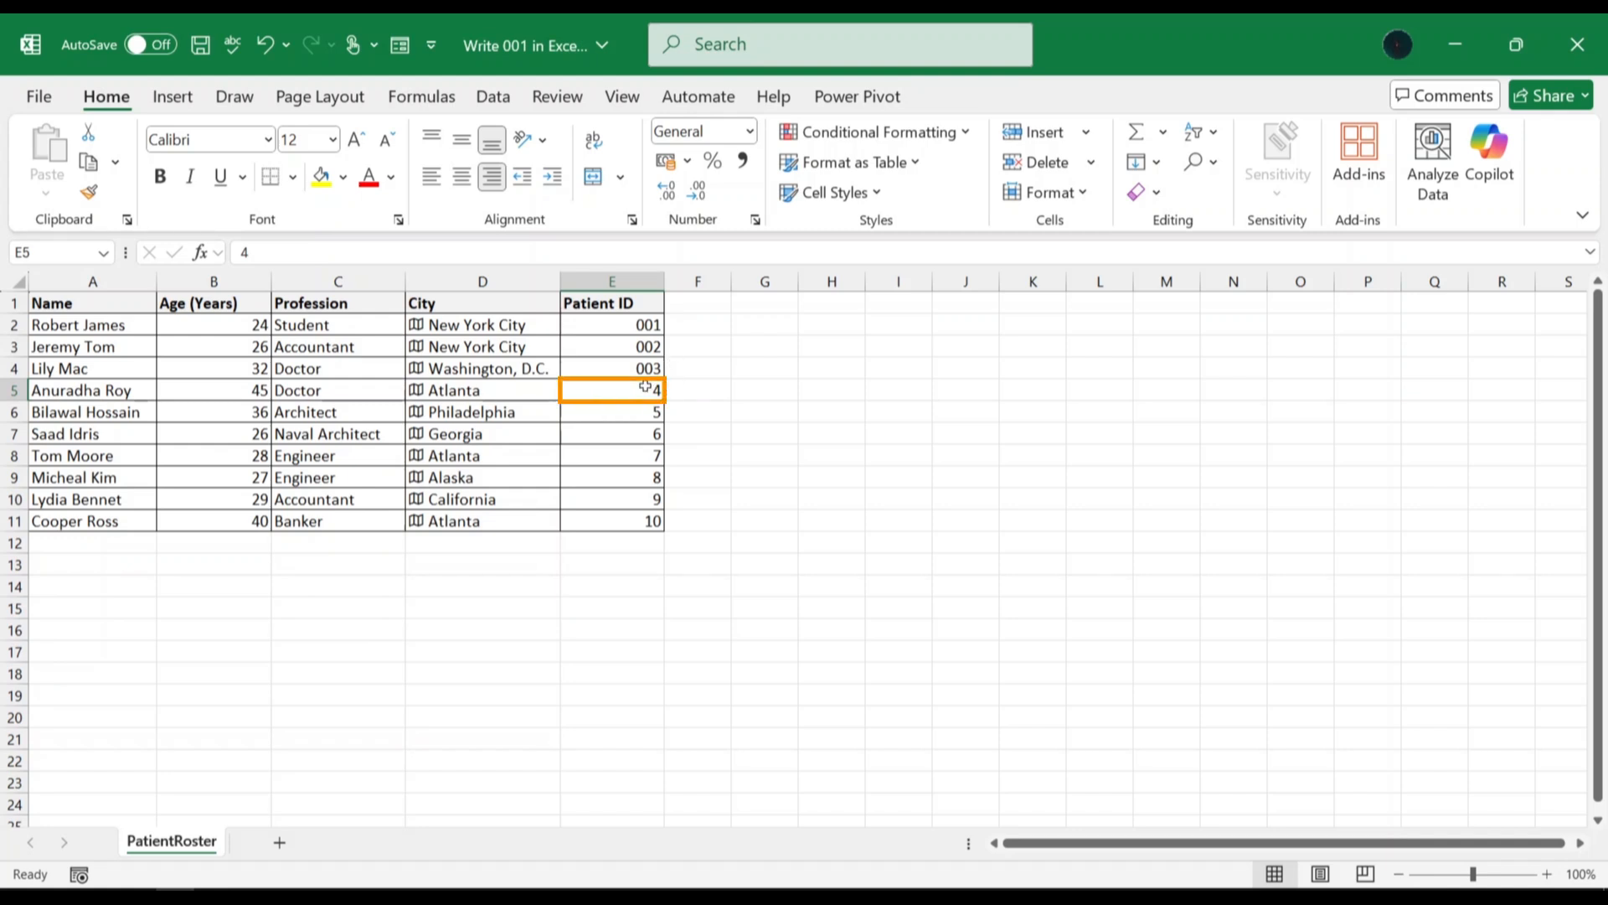
Replace the content of cell E5 with the formula =TEXTJOIN("",,"00",4).
{"action": "key", "text": "BackSpace"}
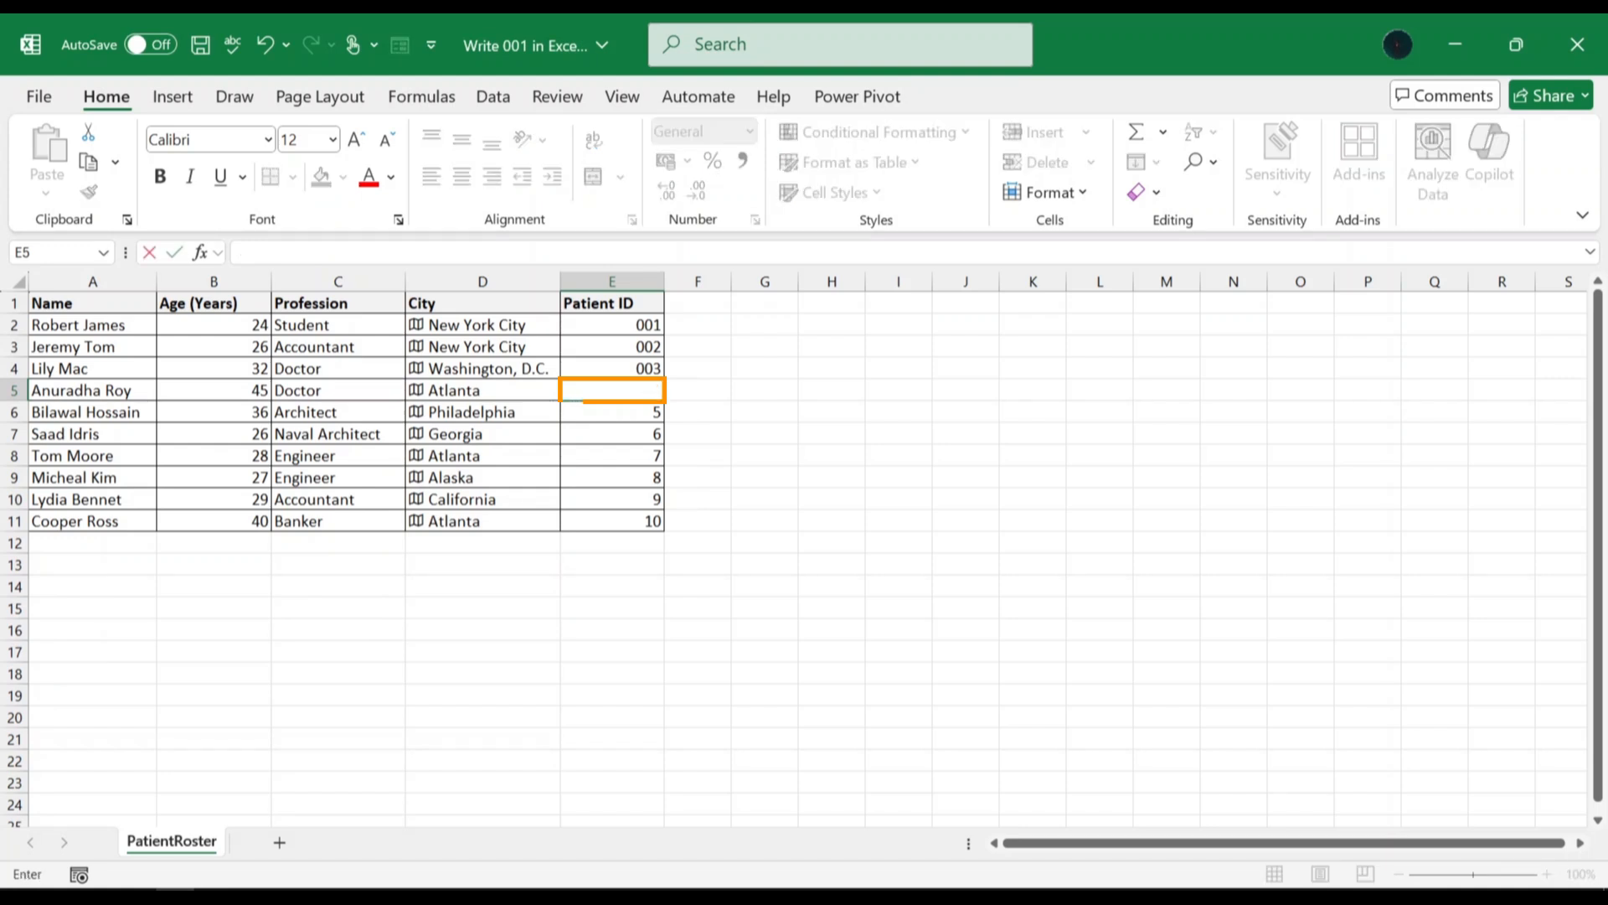
{"action": "left_click", "coordinate": [242, 252]}
{"action": "type", "text": "=TEXTJOIN(\"\",,\"00\",4)"}
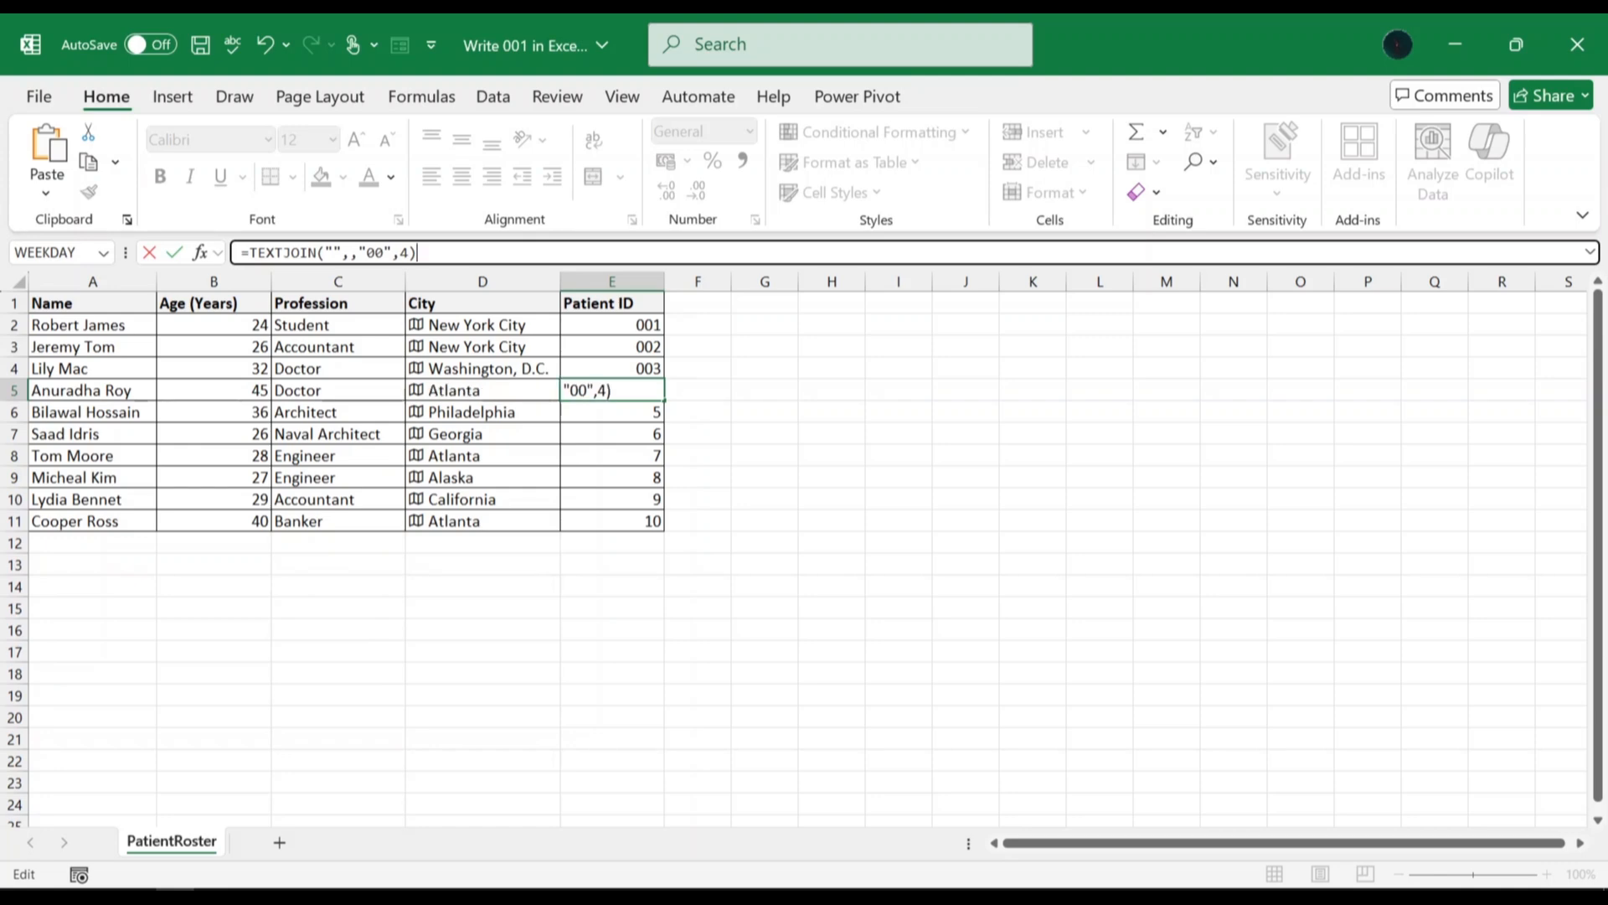
{"action": "key", "text": "Return"}
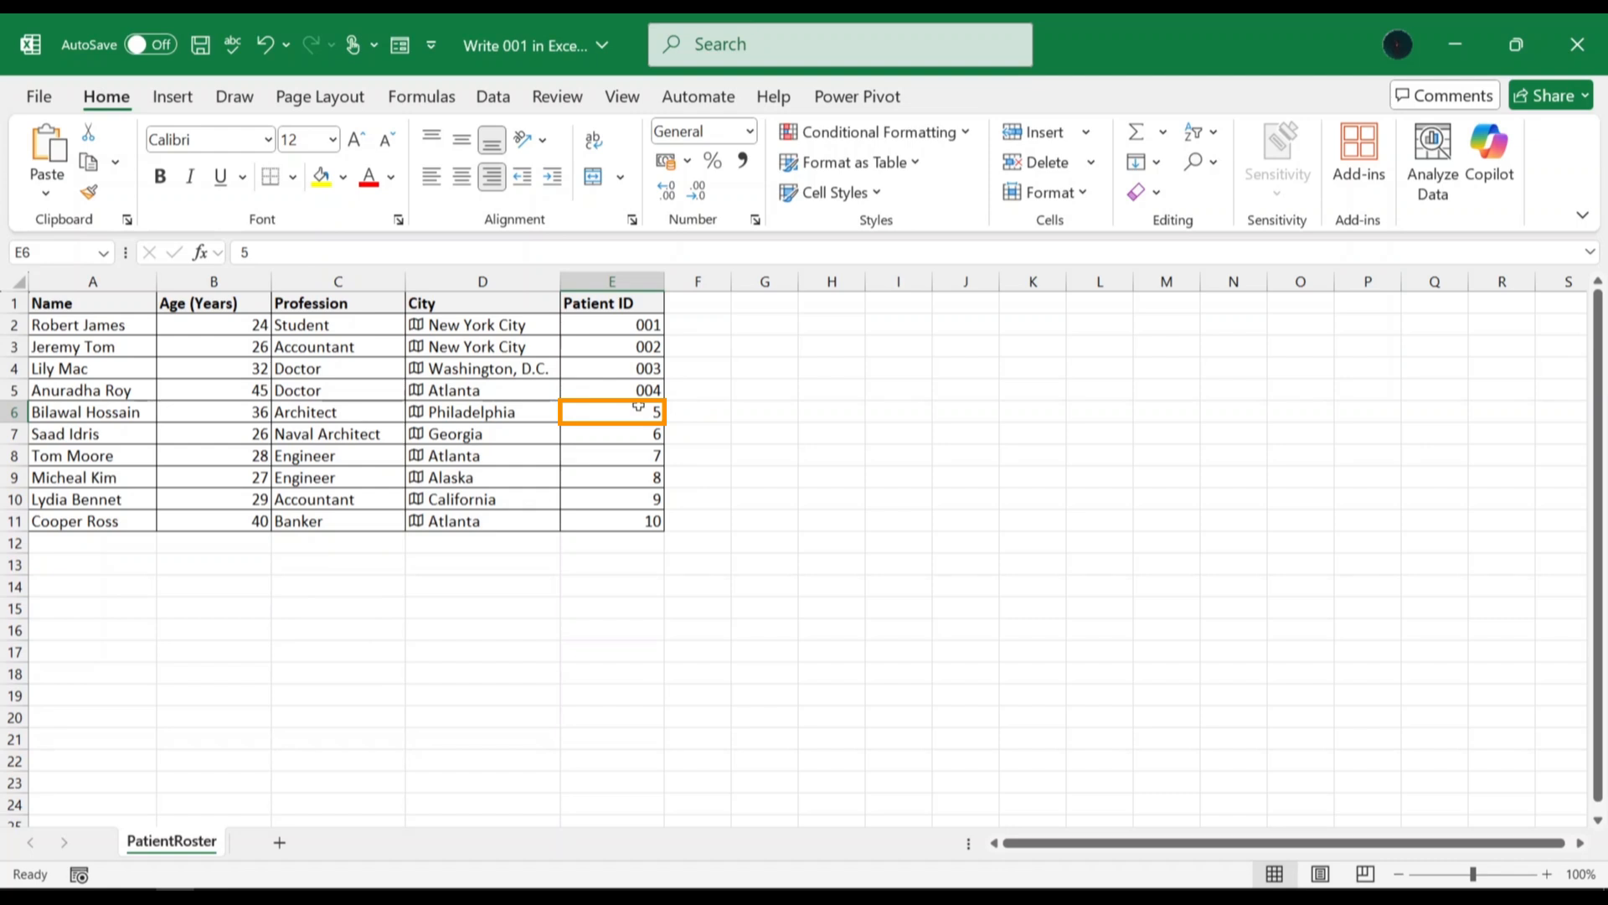
Replace the content of cell E6 with the formula =REPT(0, 3-LEN(1))&5.
{"action": "key", "text": "BackSpace"}
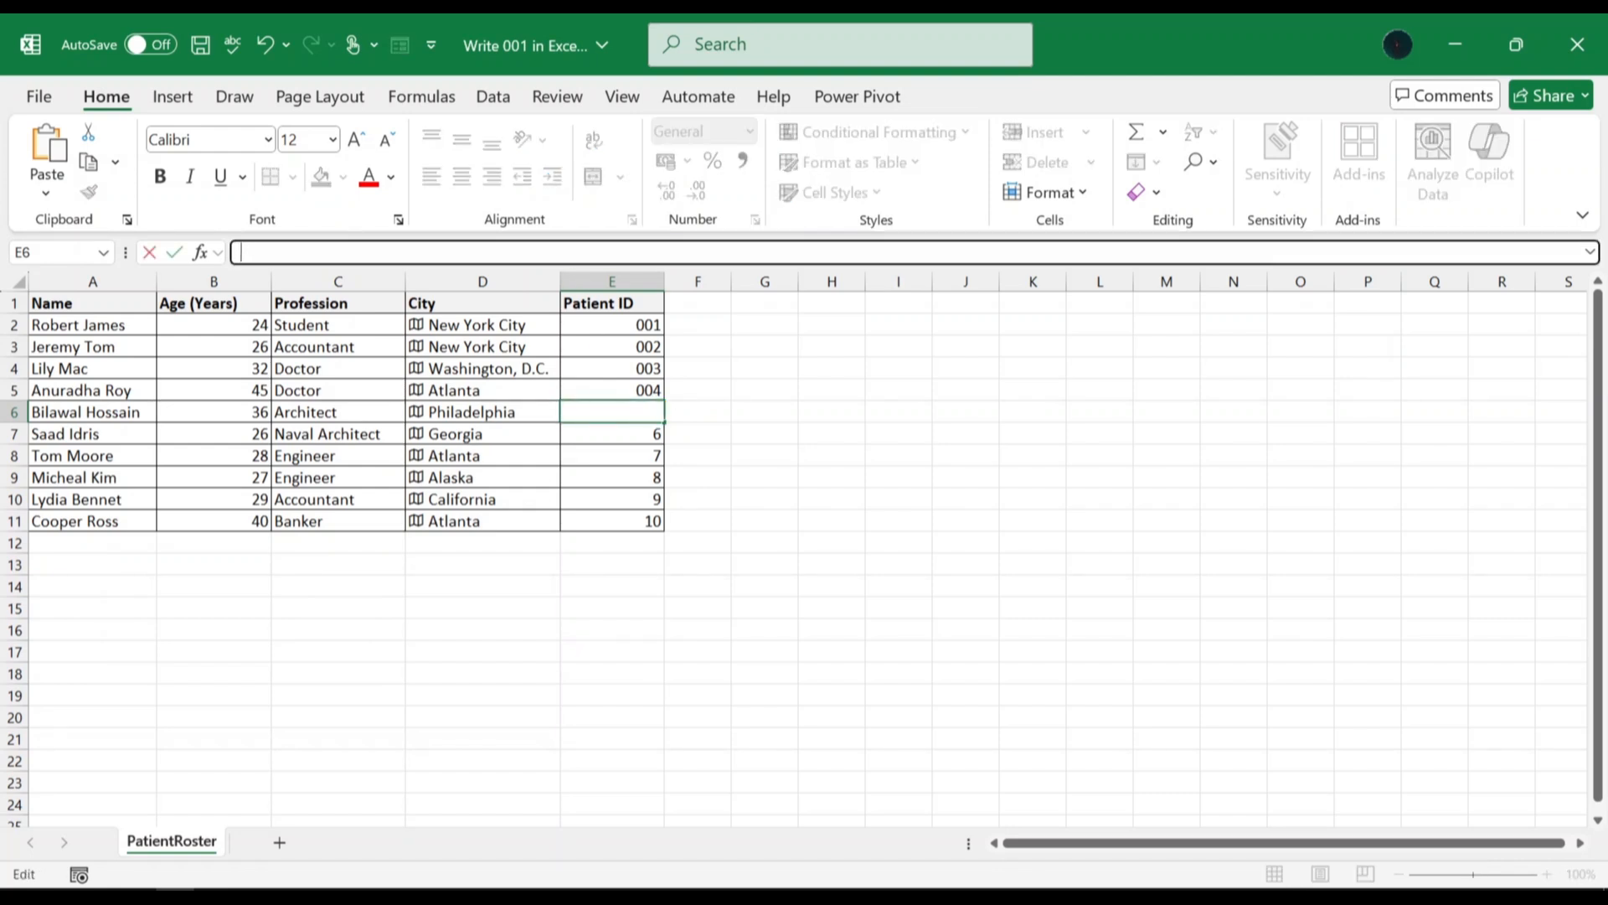
{"action": "type", "text": "=REPT(0, 3-LEN(1))&5"}
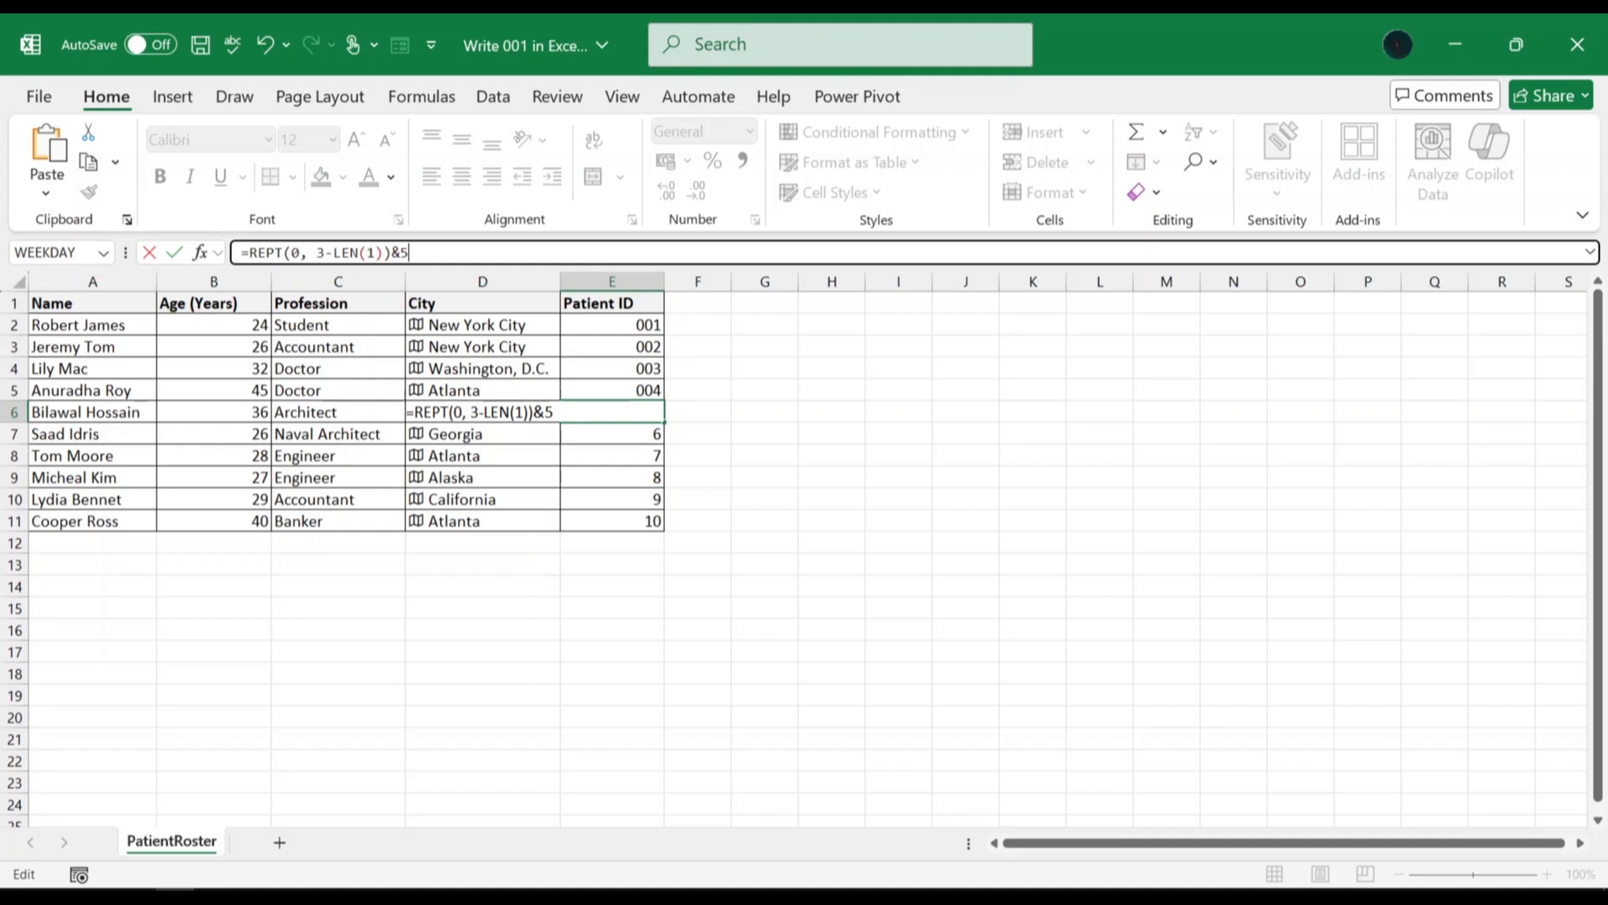
{"action": "key", "text": "Return"}
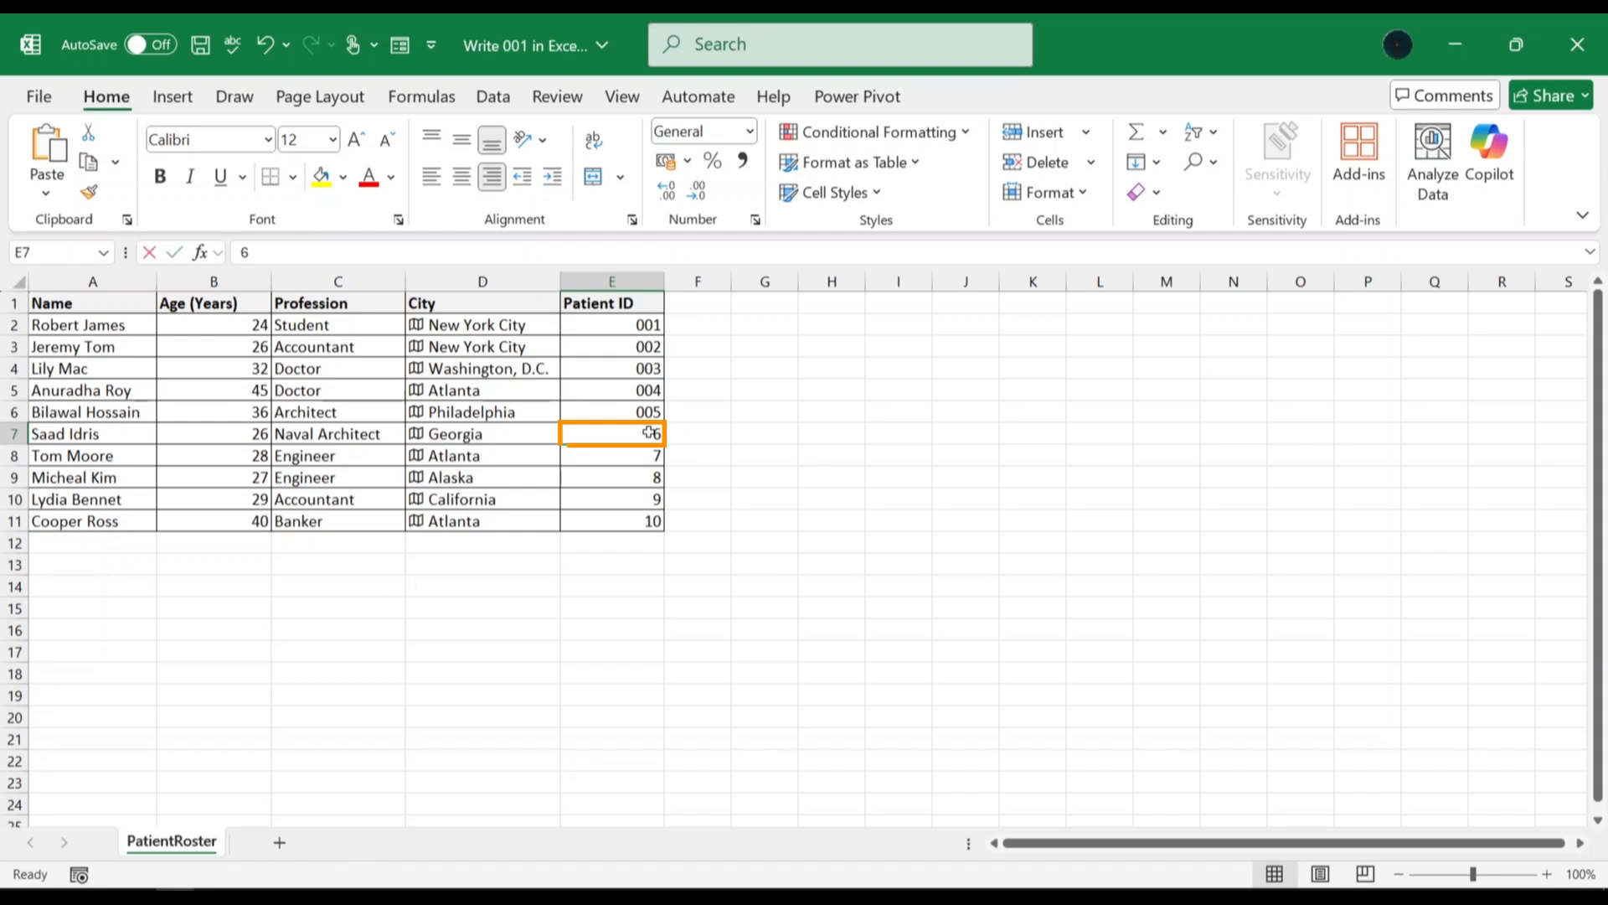
Replace the content of cell E7 with the formula =CONCAT("00",6).
{"action": "key", "text": "BackSpace"}
{"action": "left_click", "coordinate": [584, 251]}
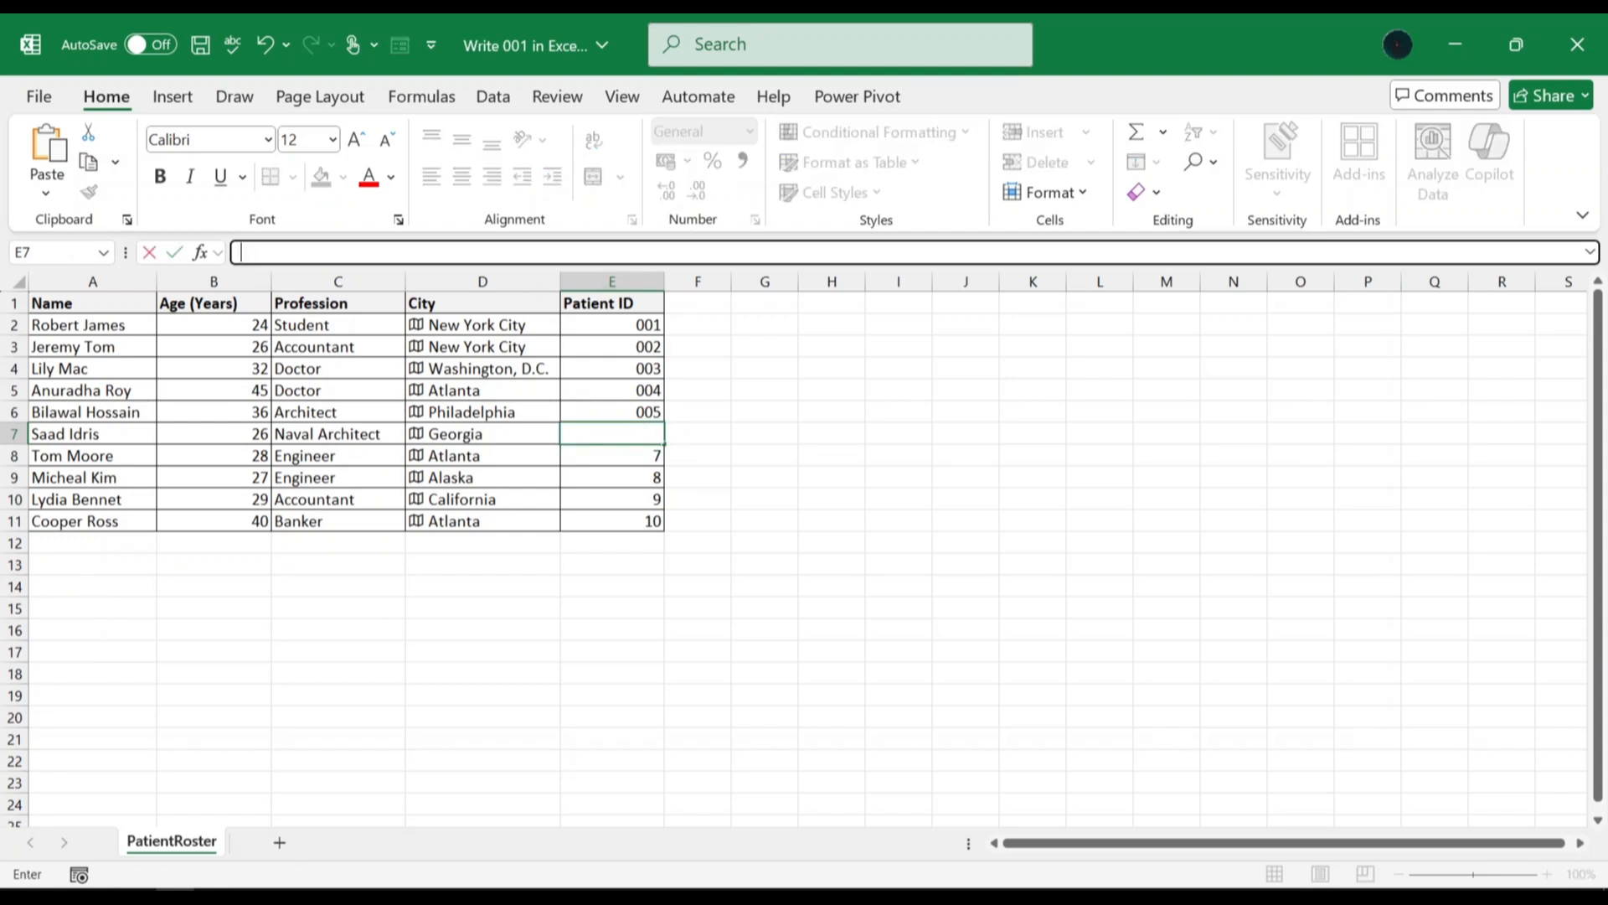
{"action": "type", "text": "=CON"}
{"action": "key", "text": "Tab"}
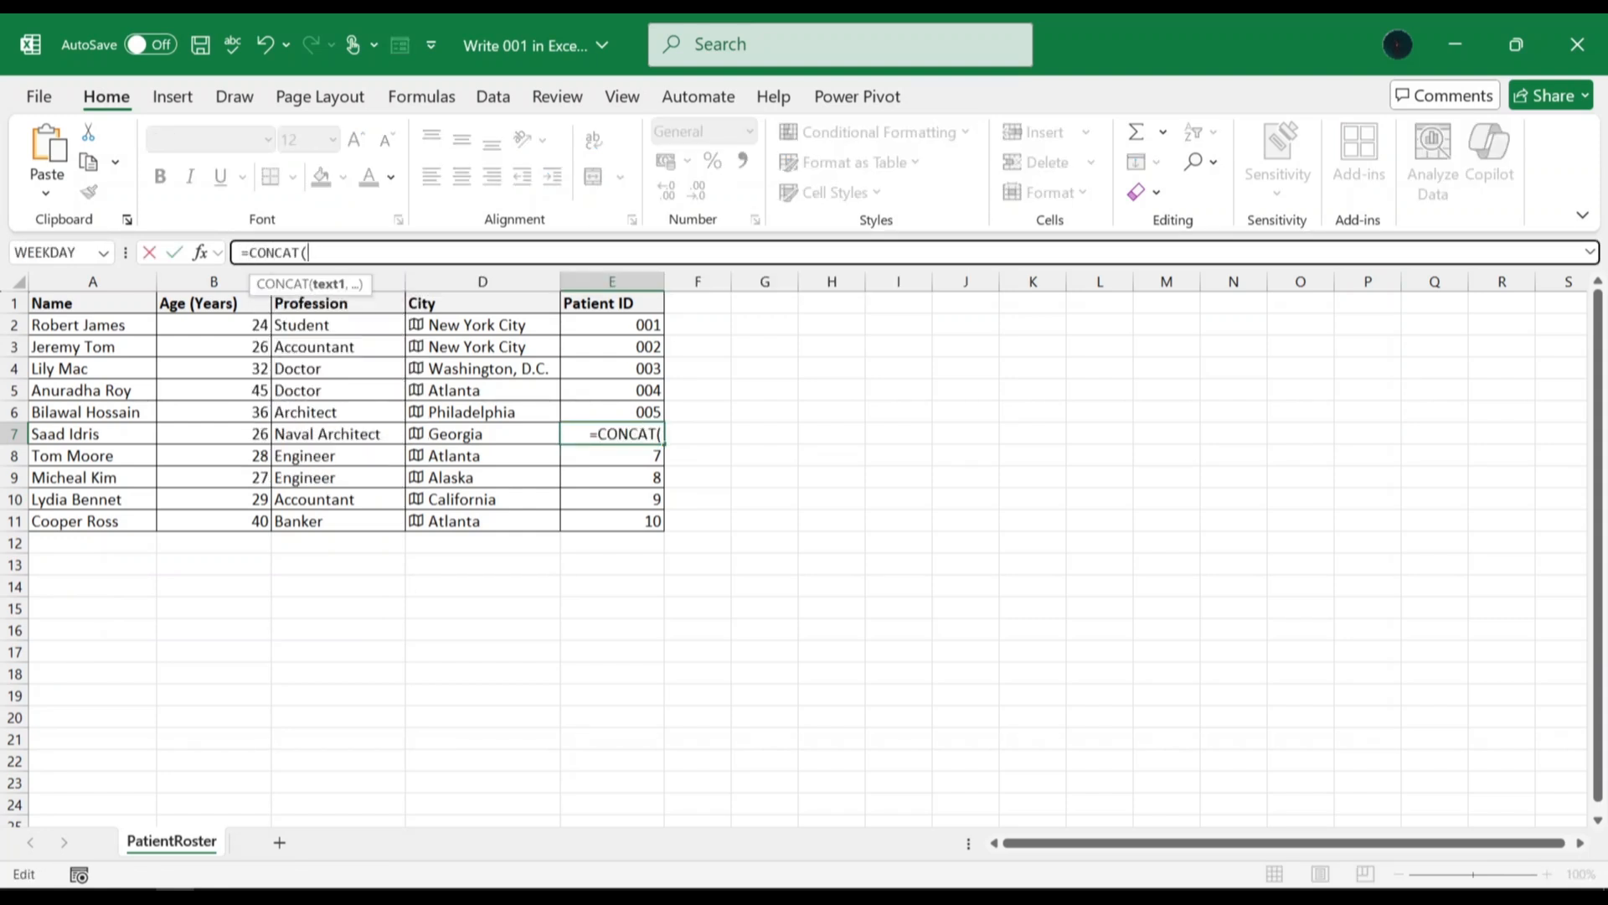
{"action": "type", "text": "\"00\",6)"}
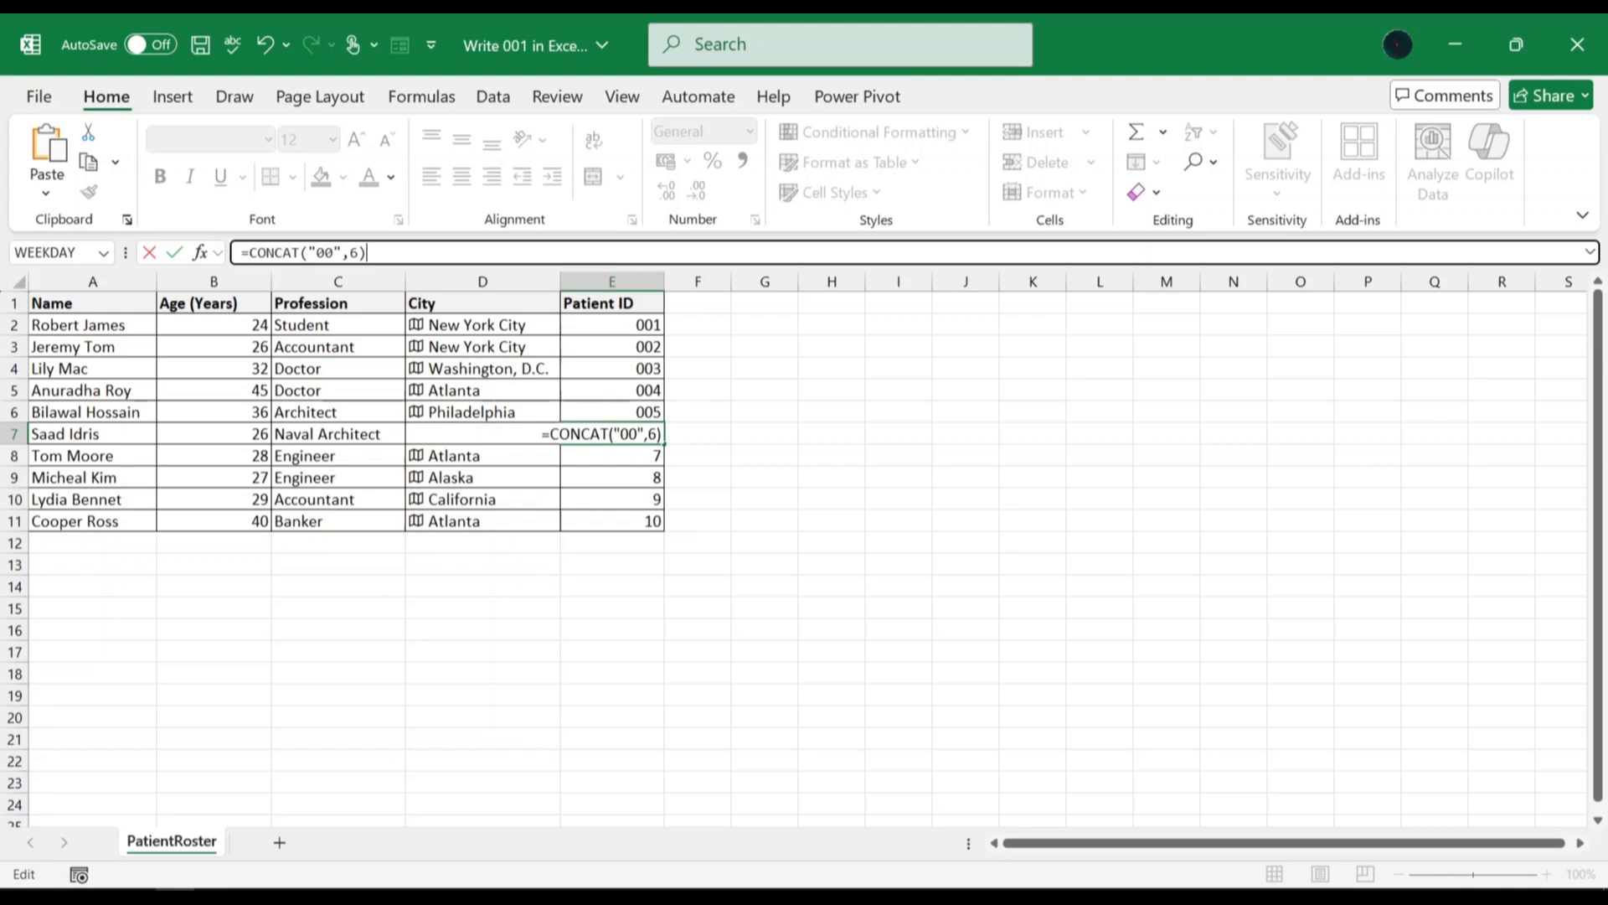
{"action": "key", "text": "Return"}
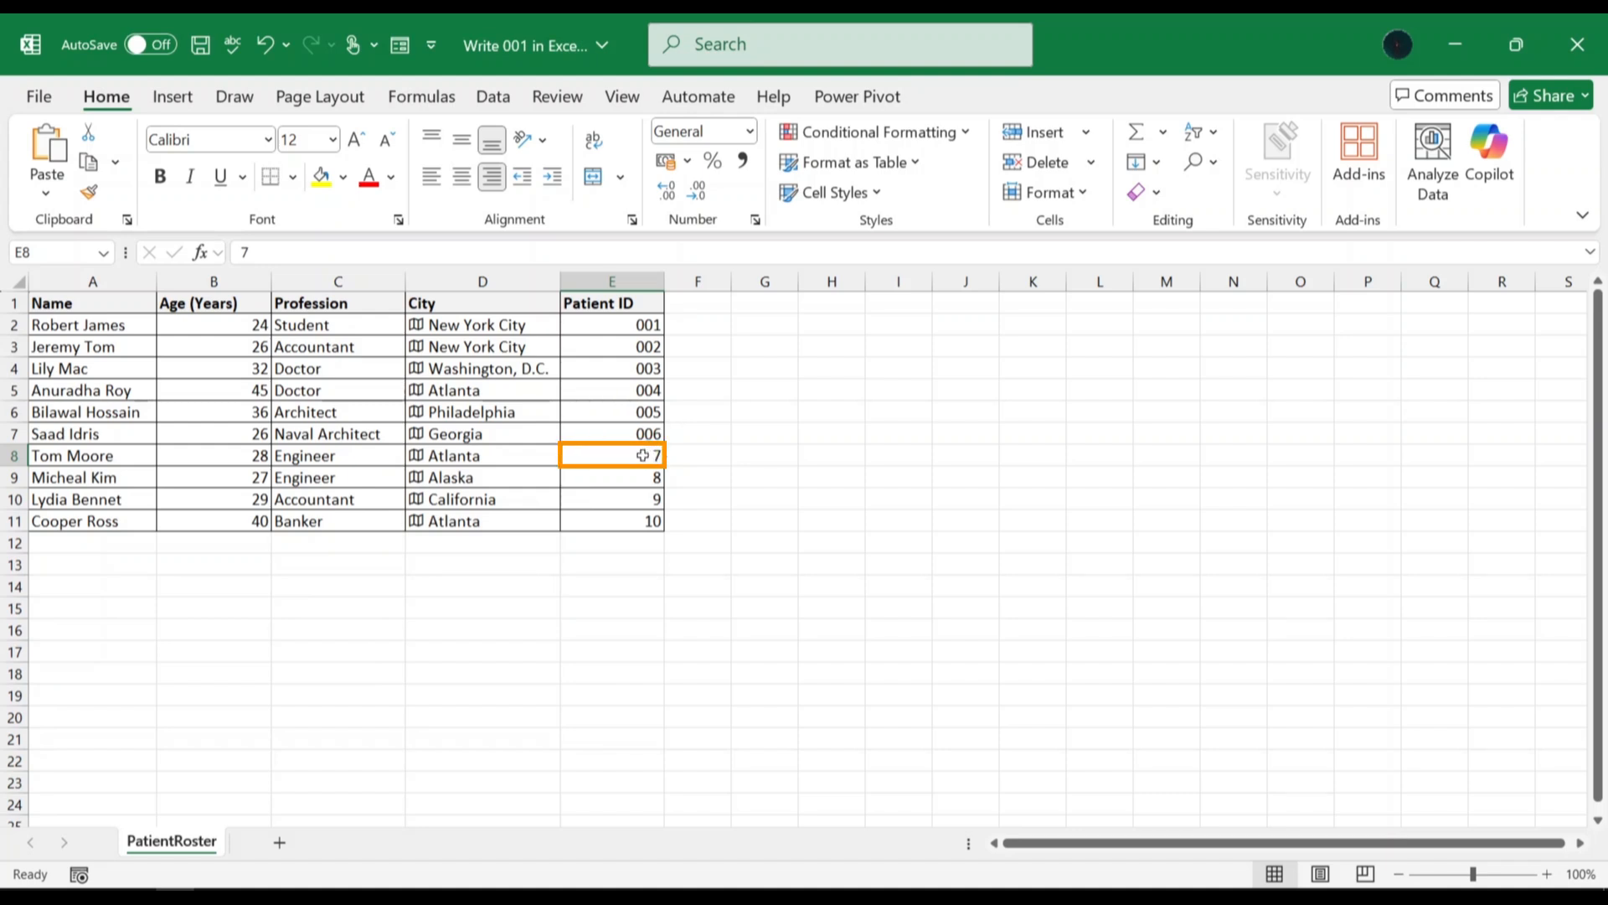
Replace the content of cell E8 with the formula =BASE(7,10,3).
{"action": "key", "text": "BackSpace"}
{"action": "left_click", "coordinate": [243, 252]}
{"action": "type", "text": "=BASE("}
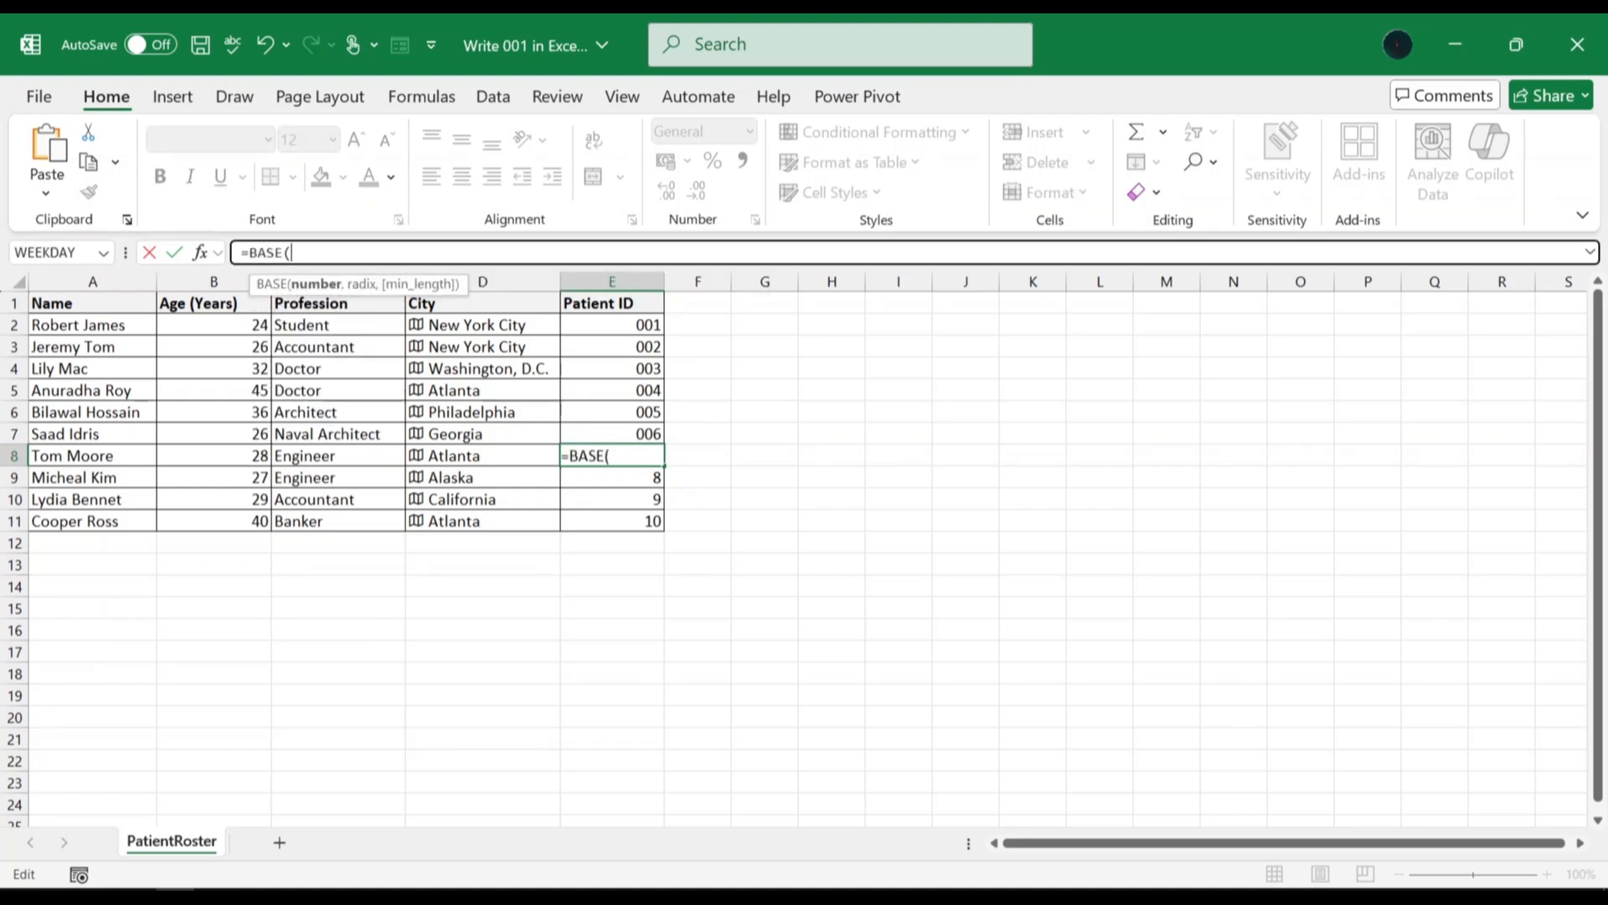
{"action": "type", "text": "7,10"}
{"action": "type", "text": ","}
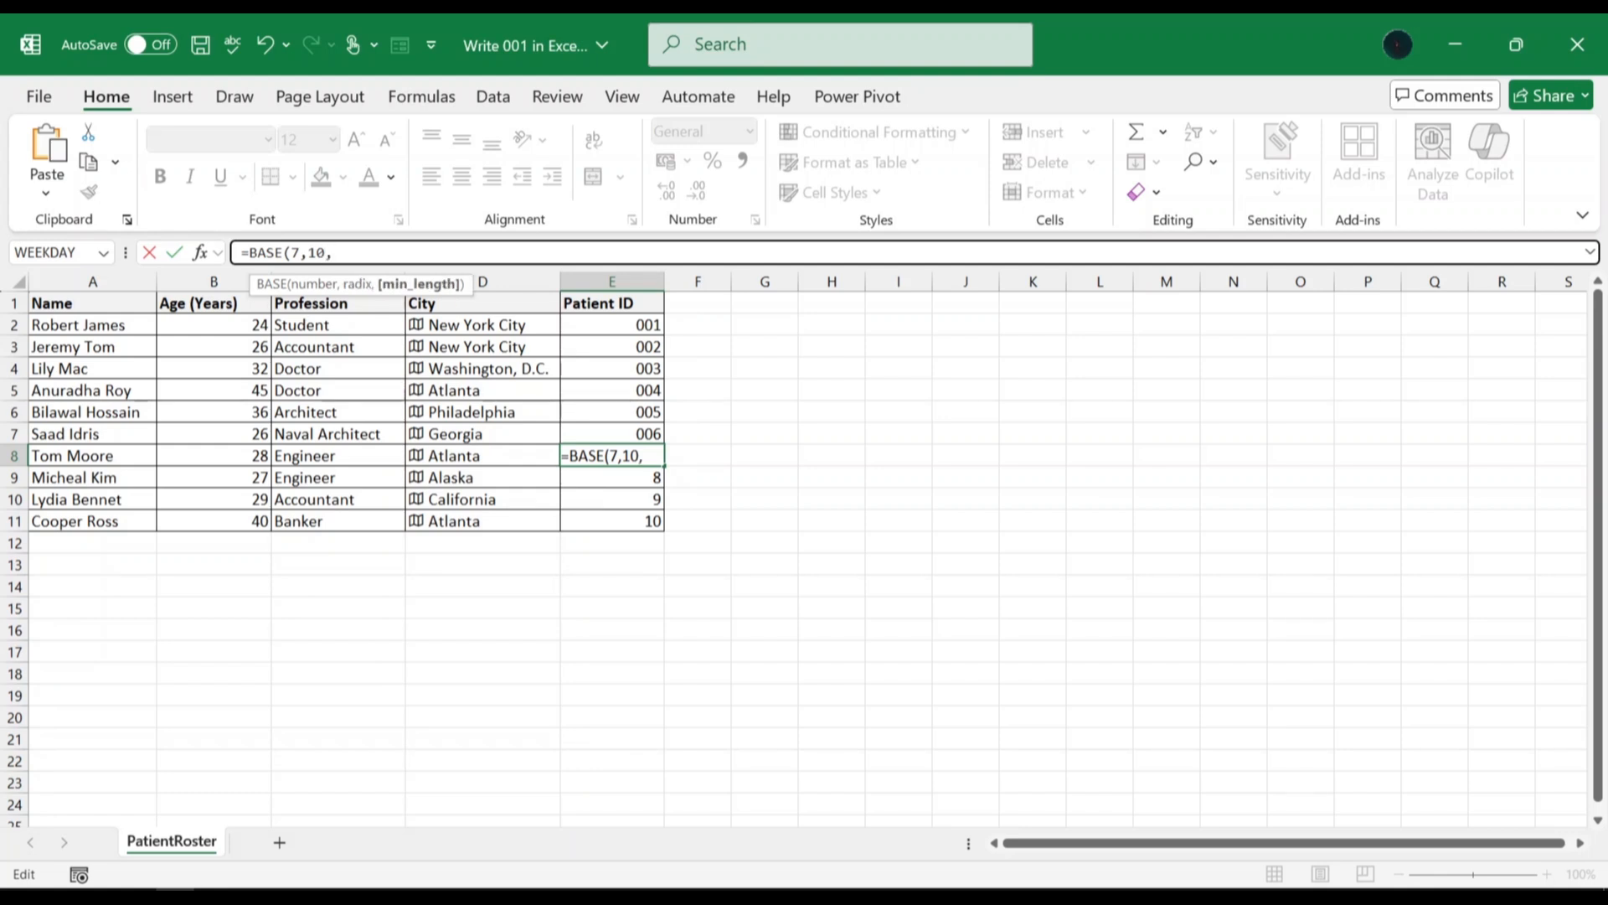
{"action": "type", "text": "3"}
{"action": "type", "text": ")"}
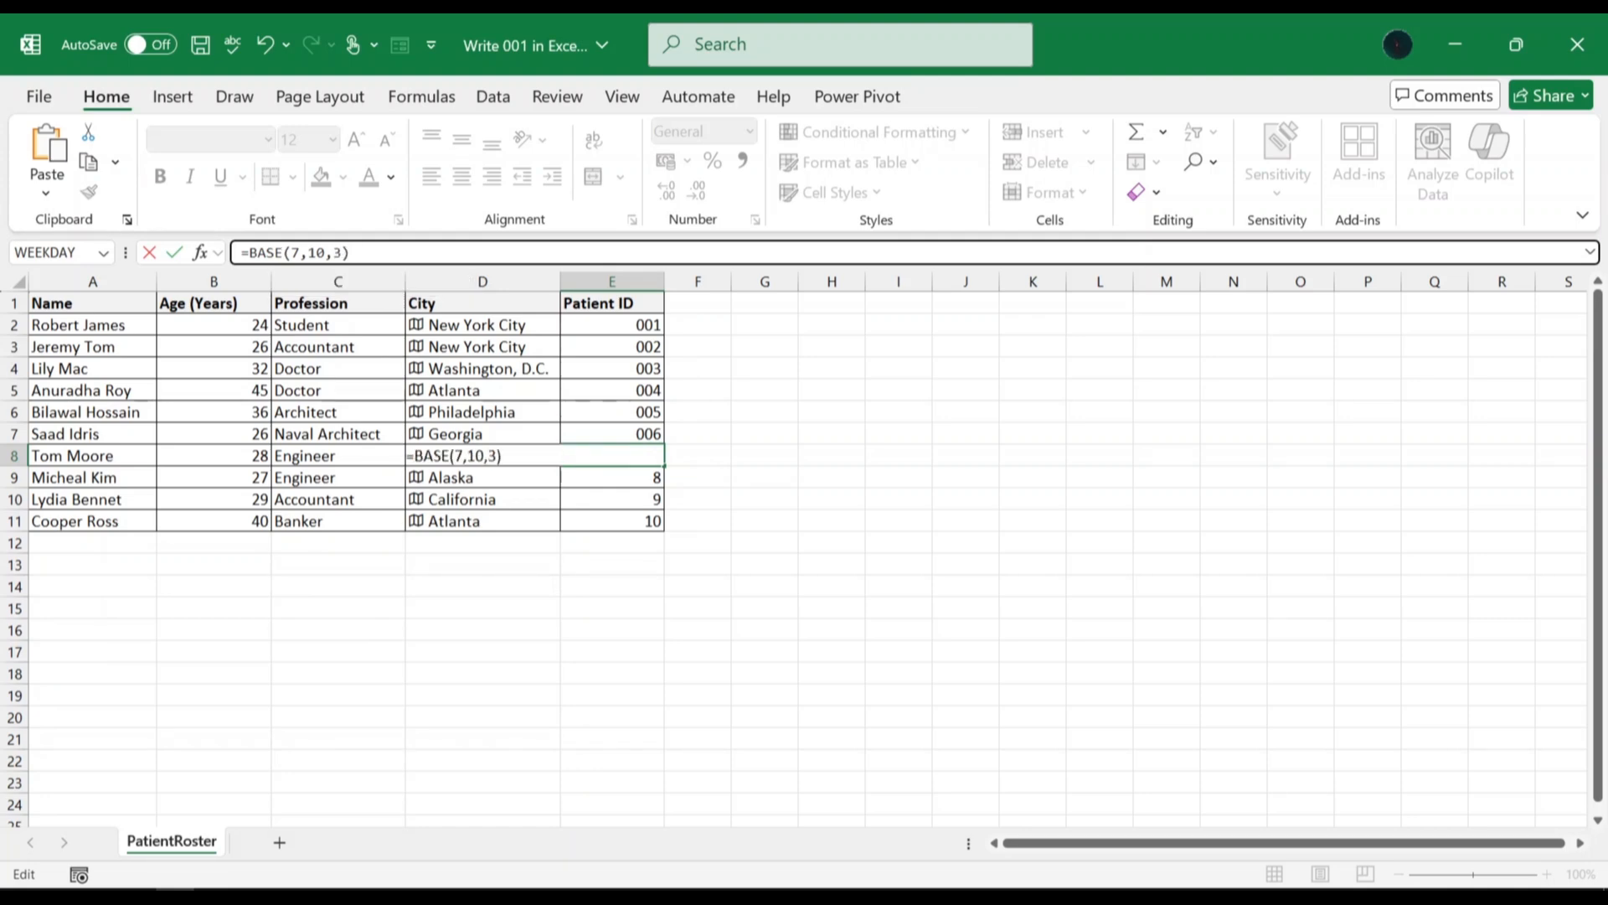
{"action": "key", "text": "Return"}
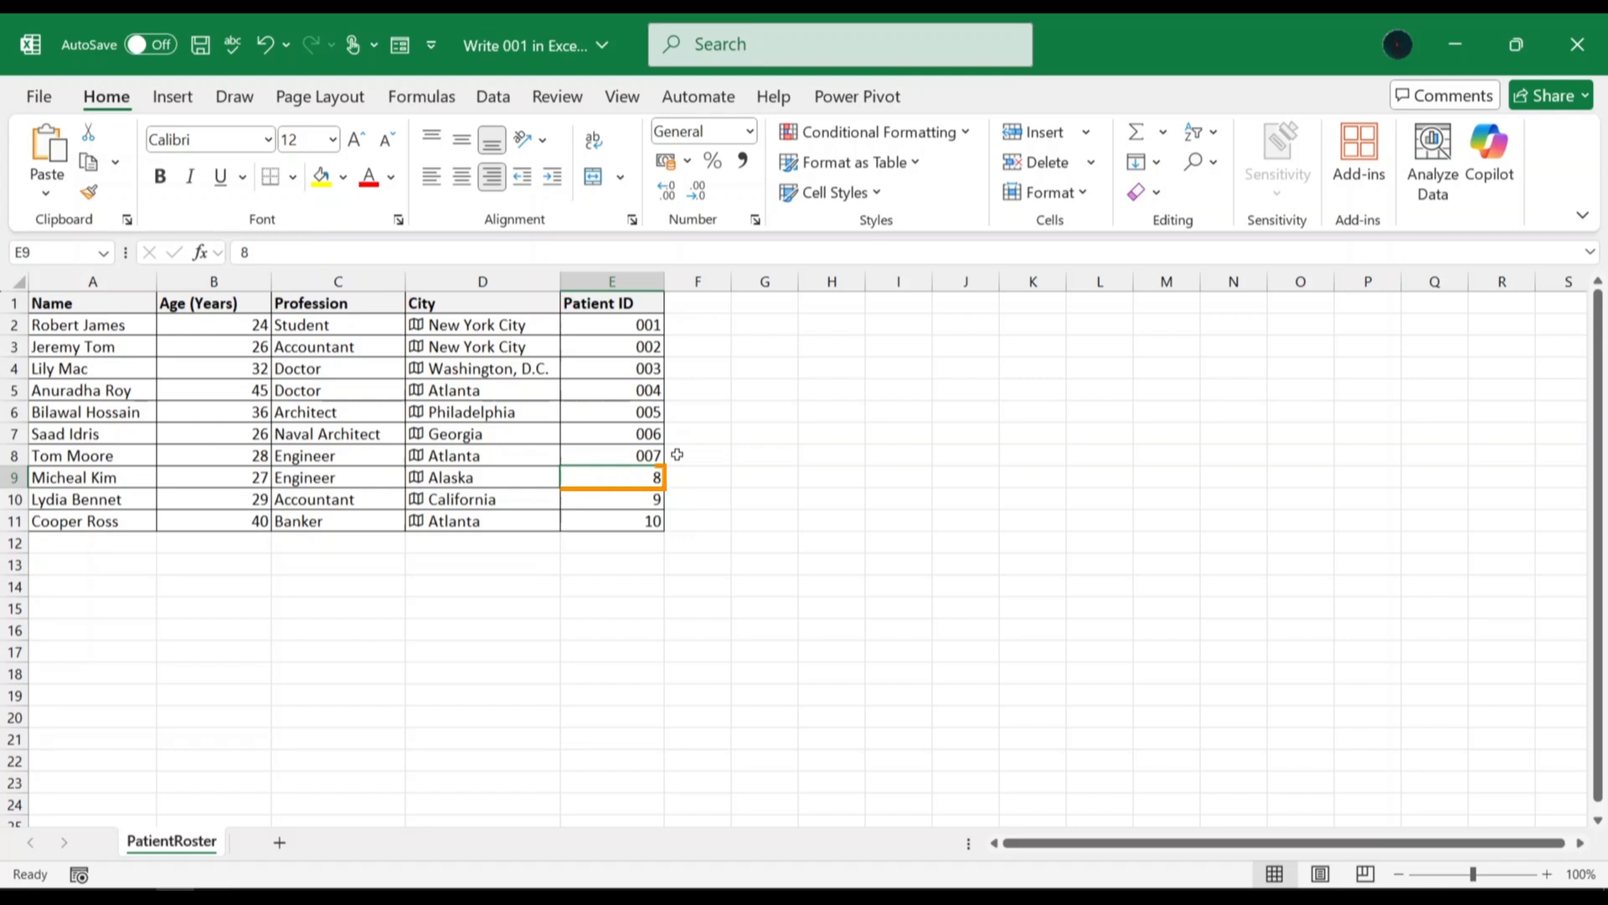
Replace the content of cell E9 with the formula ="00"&8.
{"action": "key", "text": "BackSpace"}
{"action": "key", "text": "F2"}
{"action": "type", "text": "=\"00\"&8"}
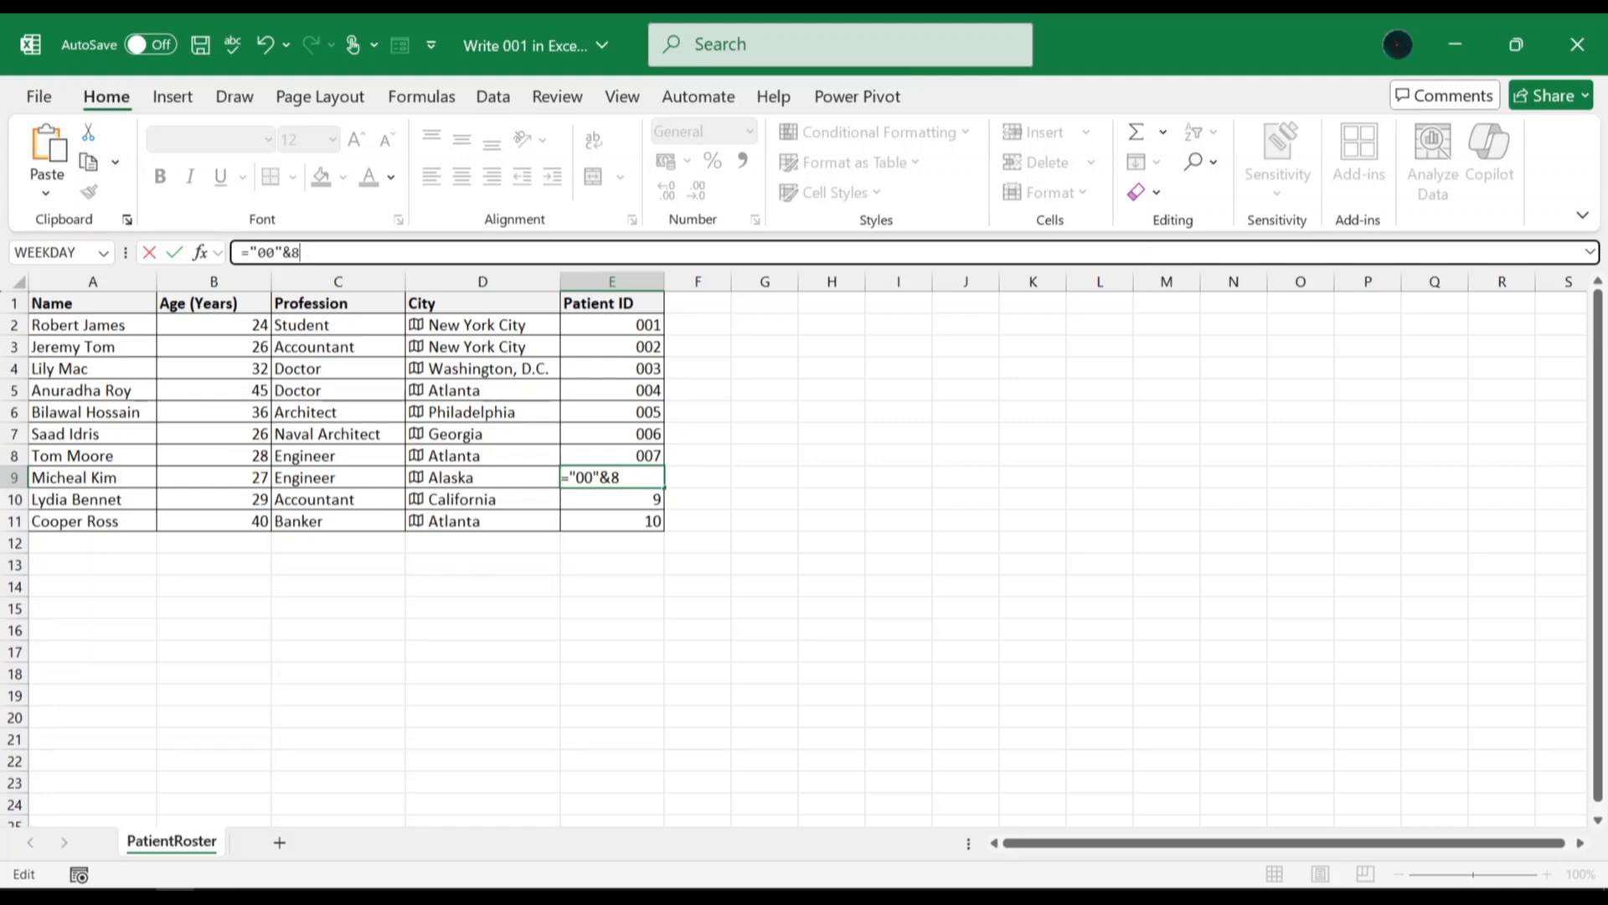
{"action": "key", "text": "Return"}
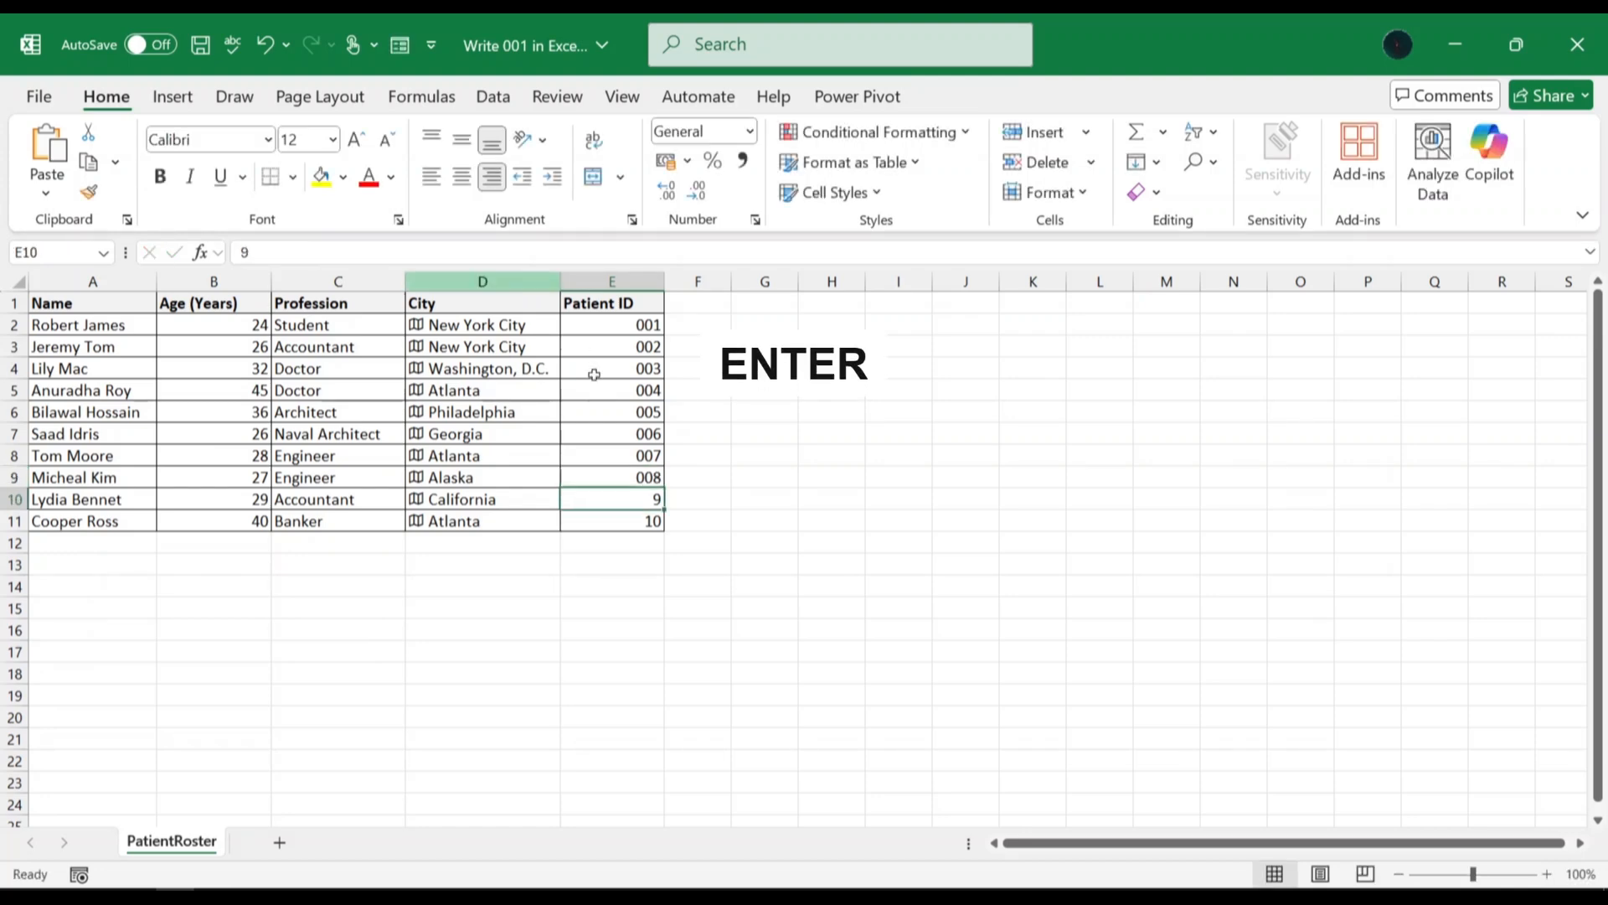
{"action": "left_click", "coordinate": [687, 477]}
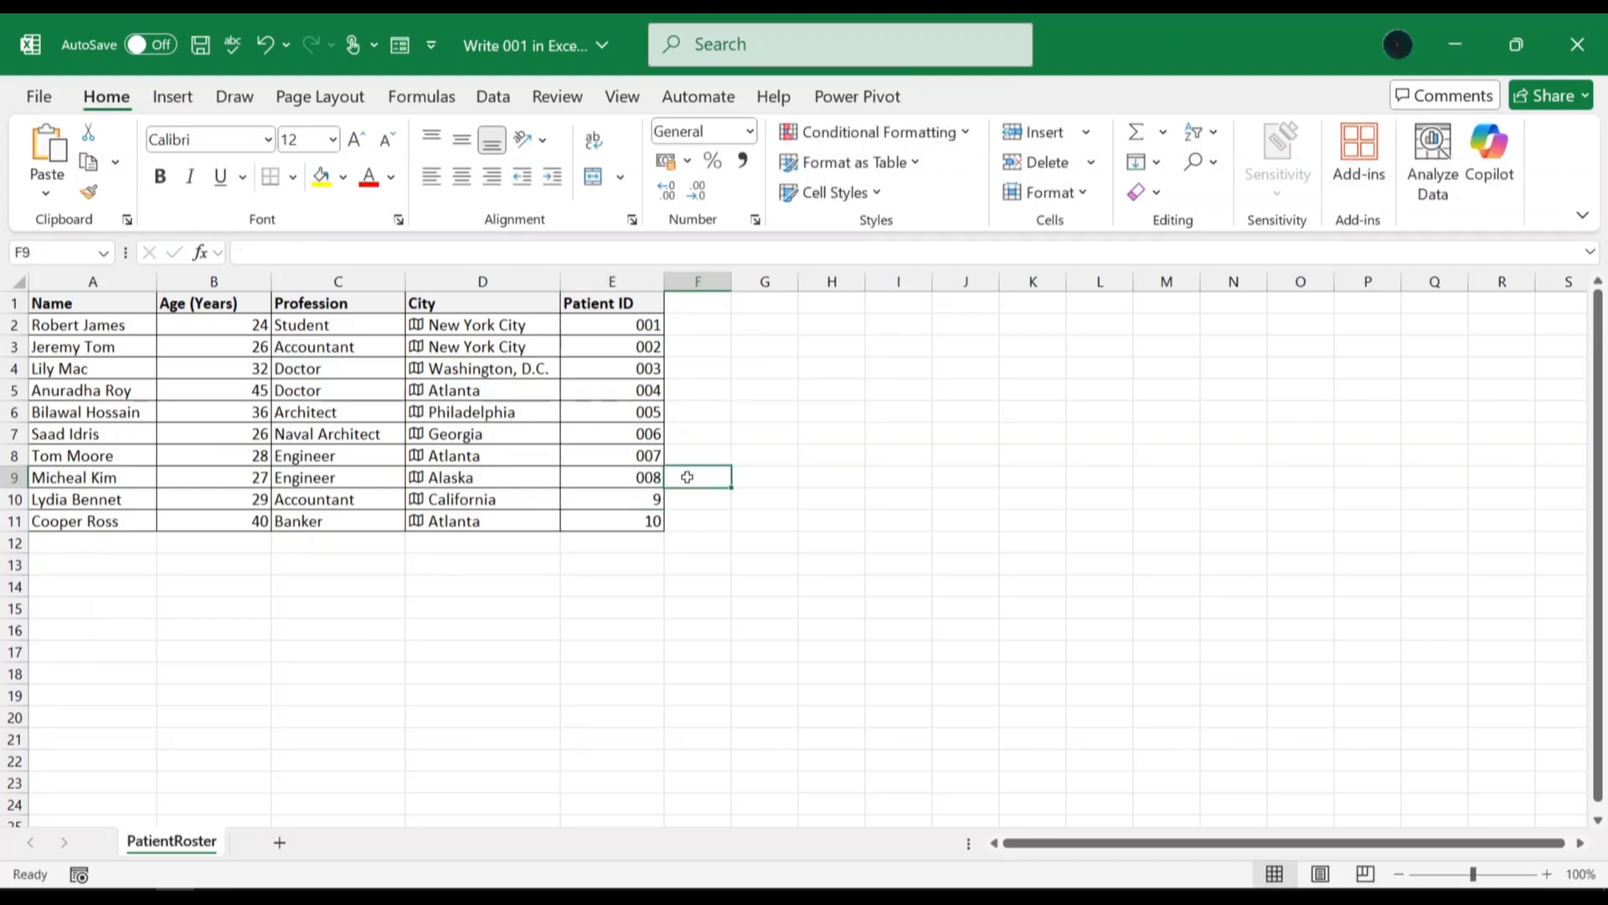